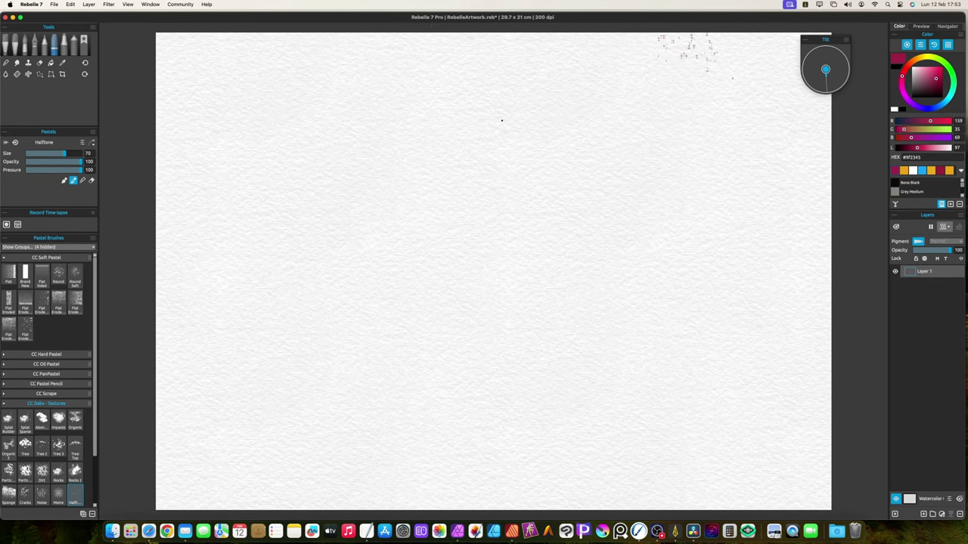
Undo the last halftone stroke and expand the CC Nature group of the Watercolor brushes
key("super+z")
left_click(35, 50)
left_click(28, 51)
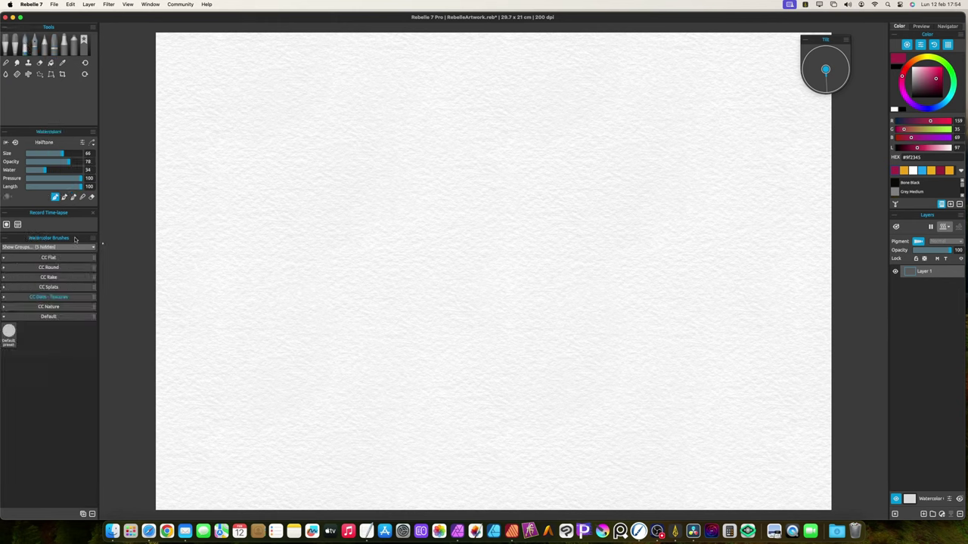
left_click(3, 307)
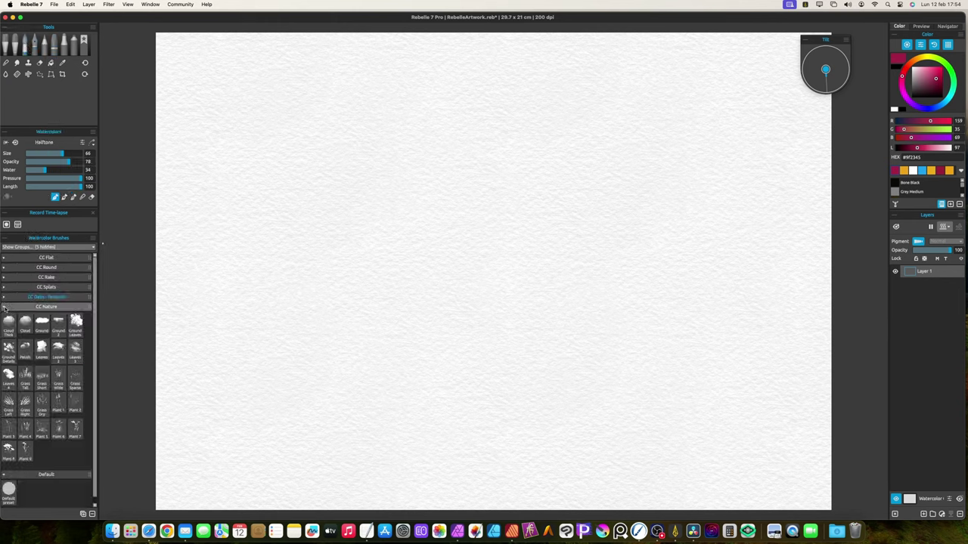
For the Oil & Acrylic brushes, collapse the CC Dabs - Textures group and expand CC Nature
left_click(6, 46)
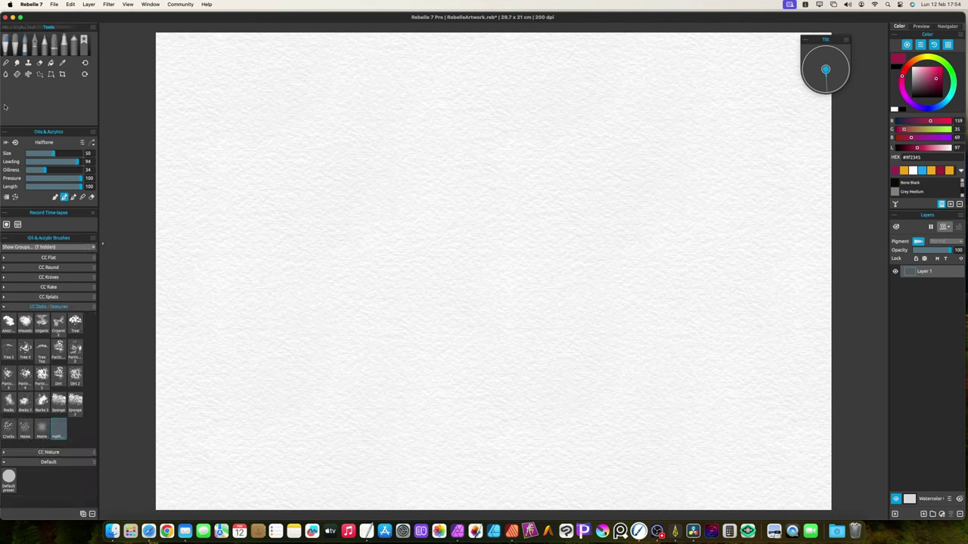
left_click(4, 307)
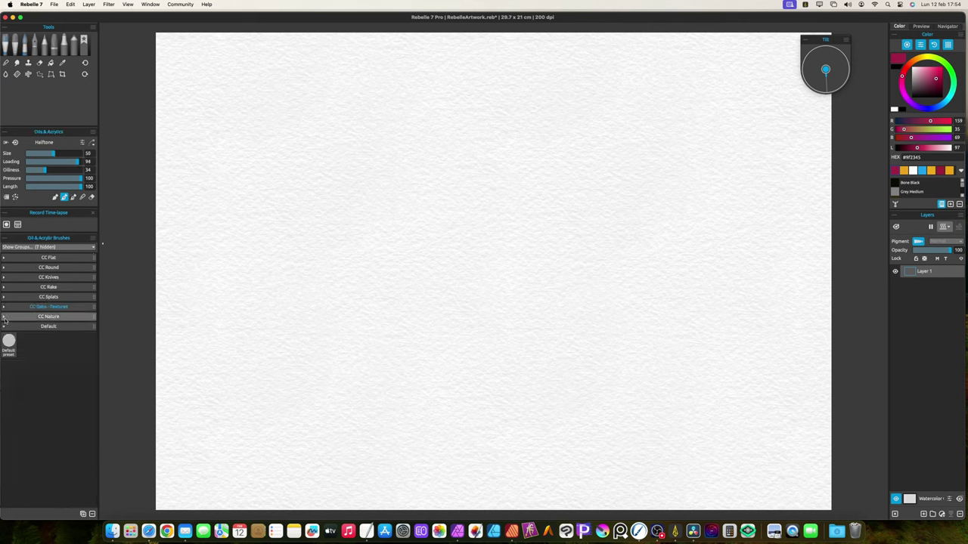
left_click(4, 317)
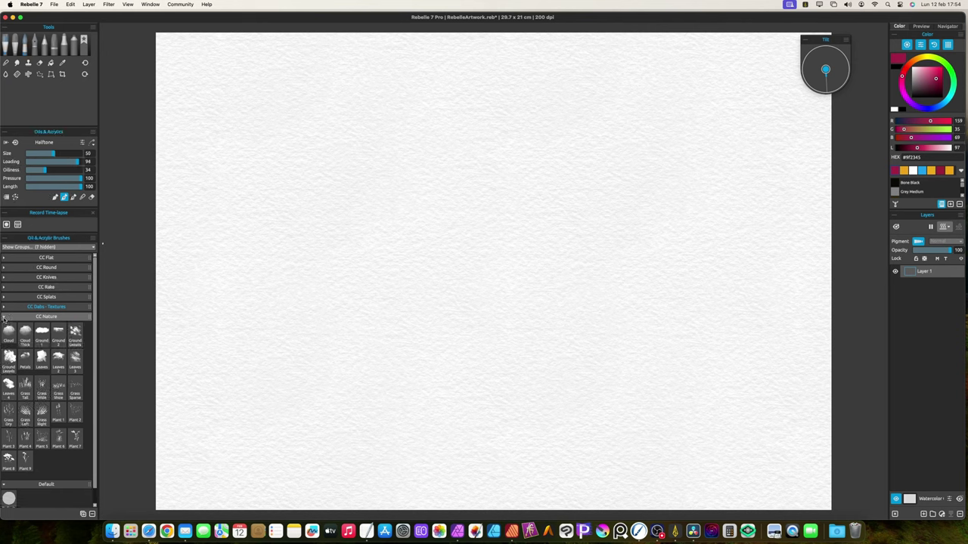
For the Pastel brushes, collapse the CC Soft Pastel and CC Dabs - Textures groups and expand CC Nature
left_click(56, 45)
left_click(3, 257)
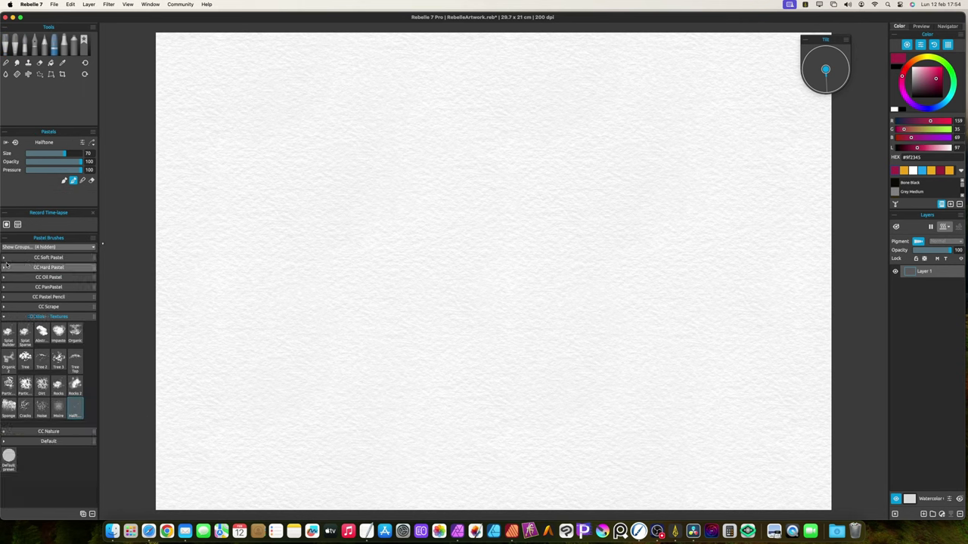
left_click(3, 316)
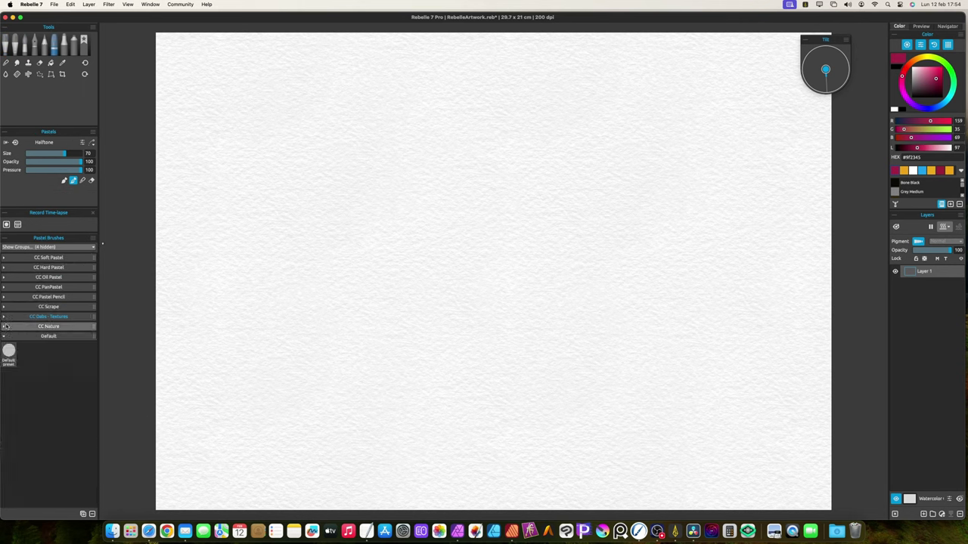
left_click(4, 326)
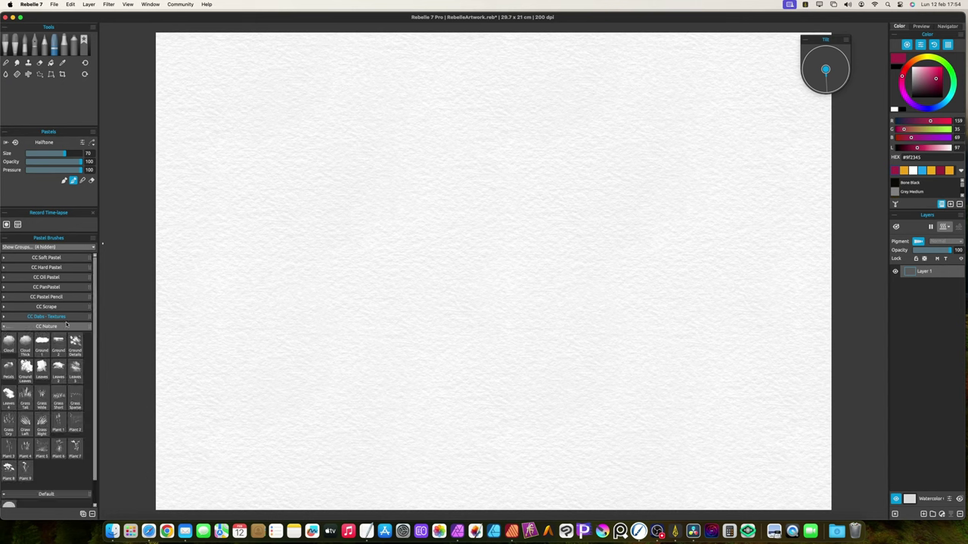
Paint a crimson cloud in the lower-right part of the canvas with the Cloud Thick pastel brush
left_click(27, 346)
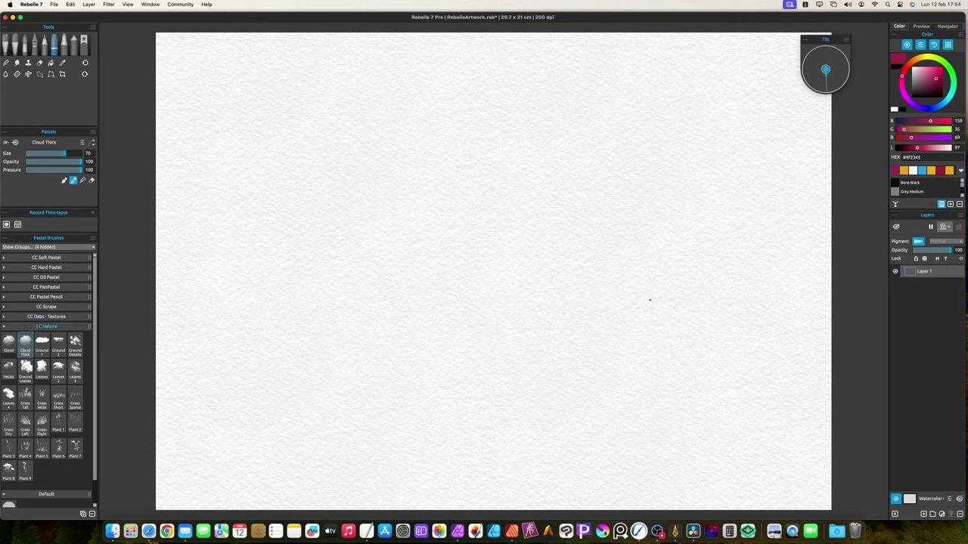
mouse_move(649, 311)
left_mouse_down()
mouse_move(685, 323)
mouse_move(711, 413)
mouse_move(672, 416)
mouse_move(627, 389)
mouse_move(625, 353)
mouse_move(588, 327)
mouse_move(553, 339)
mouse_move(526, 386)
mouse_move(546, 419)
mouse_move(632, 452)
left_mouse_up()
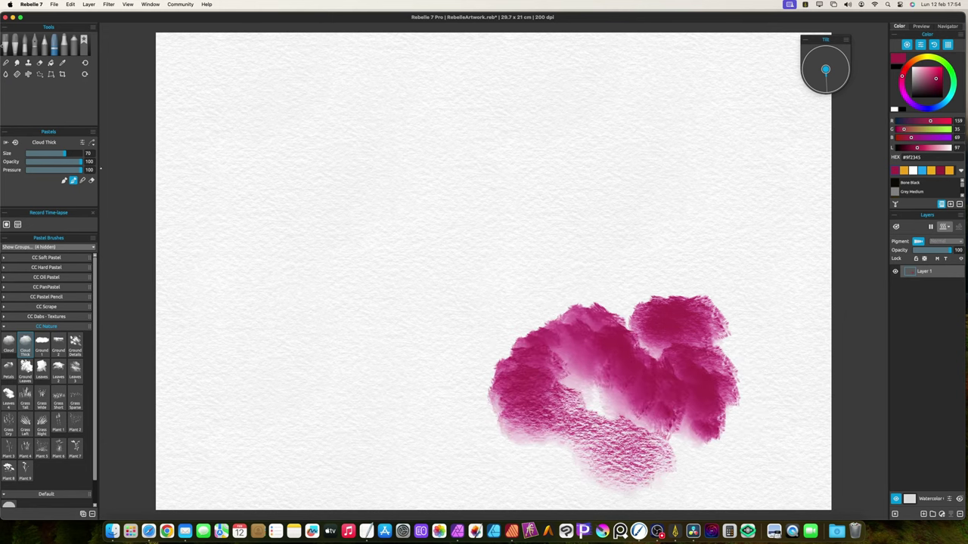
Paint a crimson cloud in the lower-left part of the canvas with the Cloud Thick watercolor brush
left_click(26, 46)
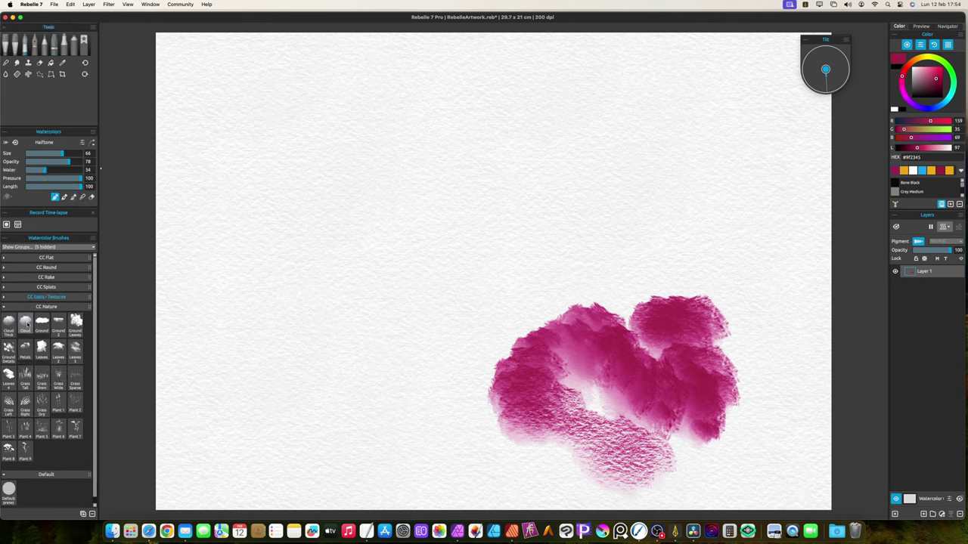
left_click(9, 324)
mouse_move(252, 328)
left_mouse_down()
mouse_move(276, 321)
mouse_move(342, 331)
mouse_move(363, 356)
mouse_move(314, 376)
mouse_move(276, 373)
mouse_move(228, 341)
mouse_move(204, 356)
left_mouse_up()
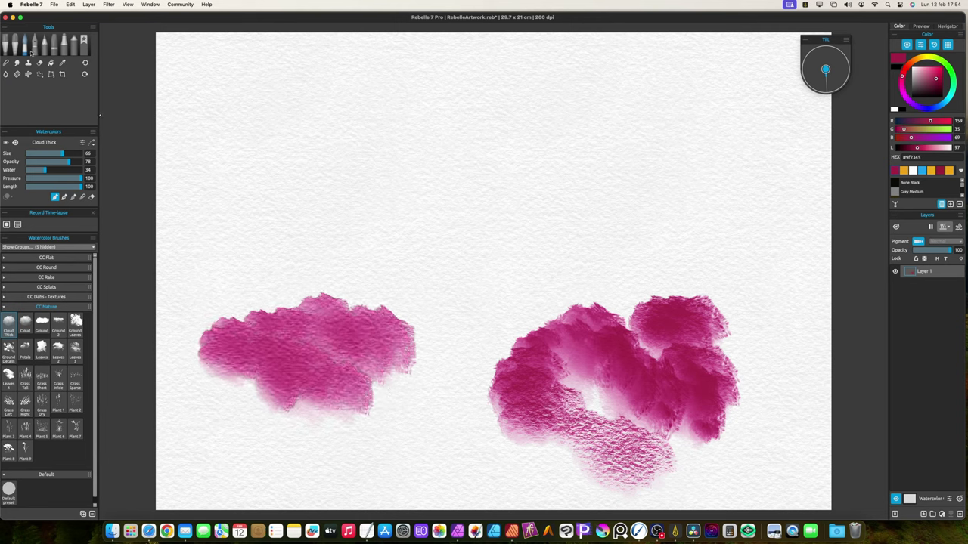
Paint a crimson cloud in the canvas's upper-left area with the Cloud Thick oil brush, and clear the layer
left_click(6, 46)
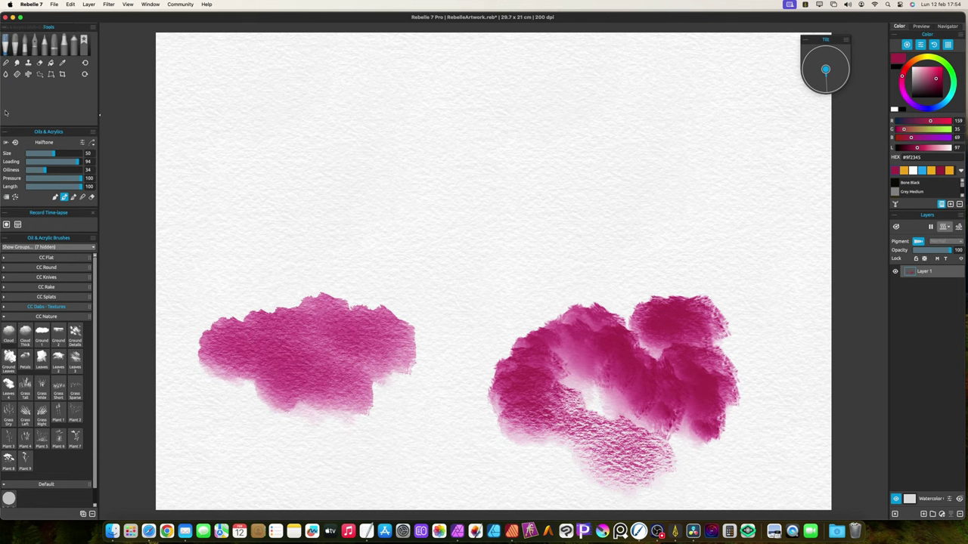
left_click(25, 333)
mouse_move(329, 150)
left_mouse_down()
mouse_move(408, 201)
mouse_move(386, 142)
mouse_move(273, 104)
mouse_move(268, 159)
mouse_move(327, 171)
mouse_move(309, 195)
mouse_move(328, 199)
mouse_move(335, 223)
mouse_move(312, 236)
mouse_move(289, 230)
mouse_move(225, 192)
left_mouse_up()
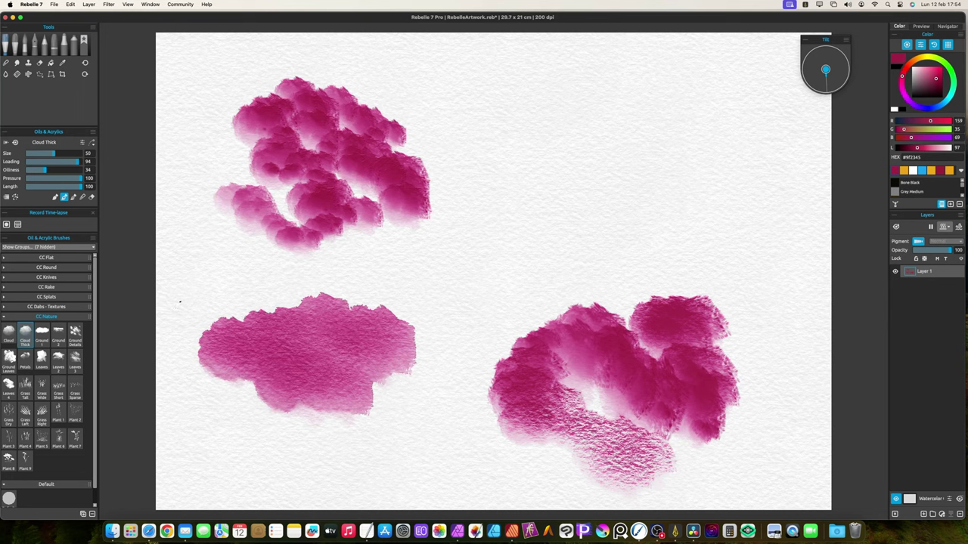
key("BackSpace")
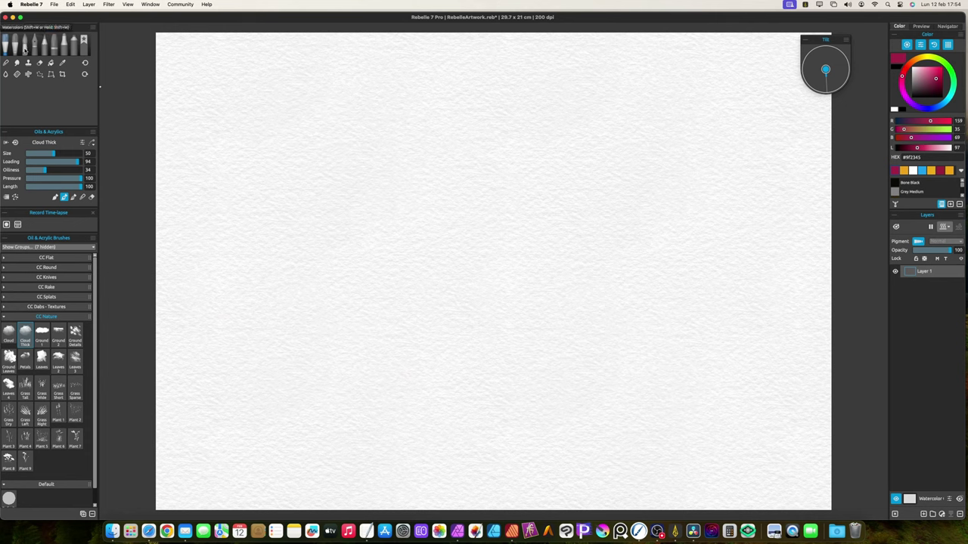
Move the Cloud brush ahead of Cloud Thick in the watercolor CC Nature group
left_click(25, 49)
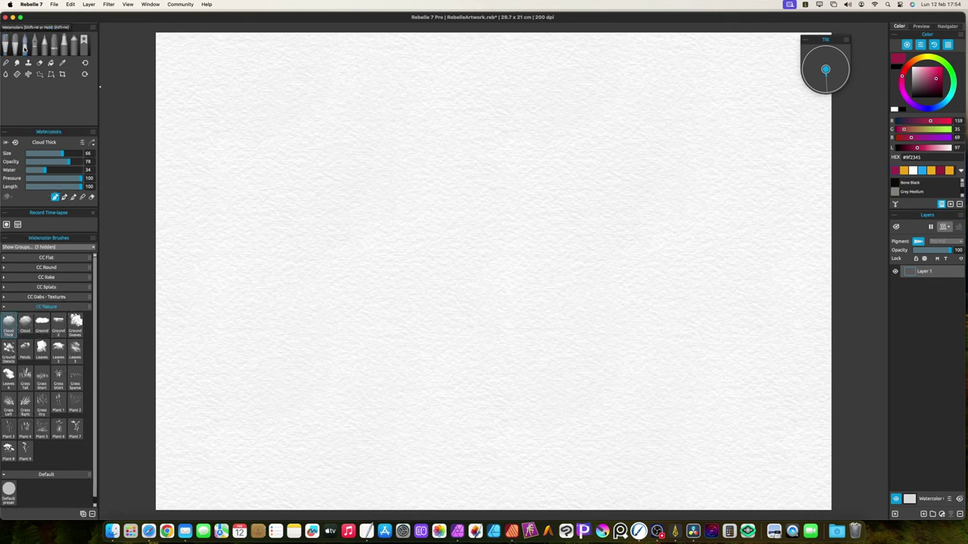
left_click(26, 325)
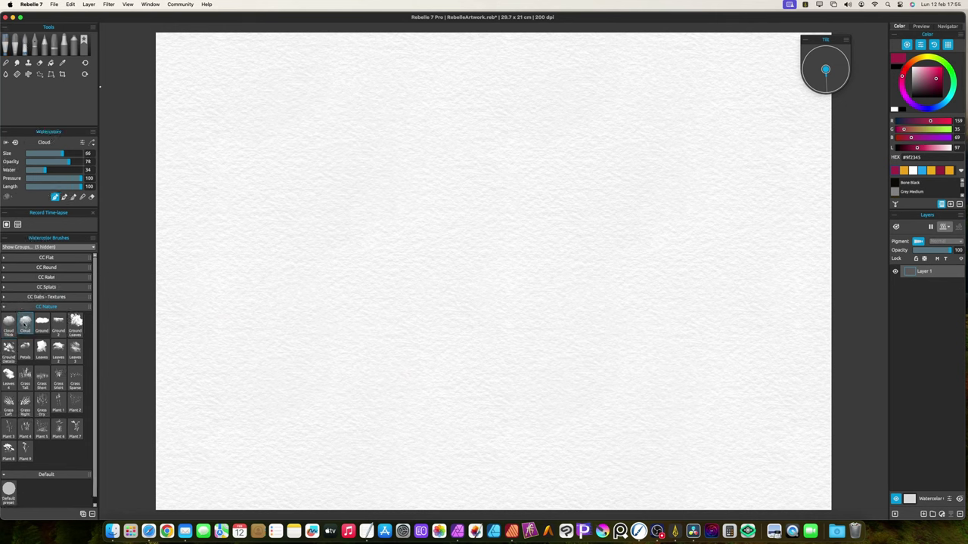
left_click_drag(22, 326, 7, 326)
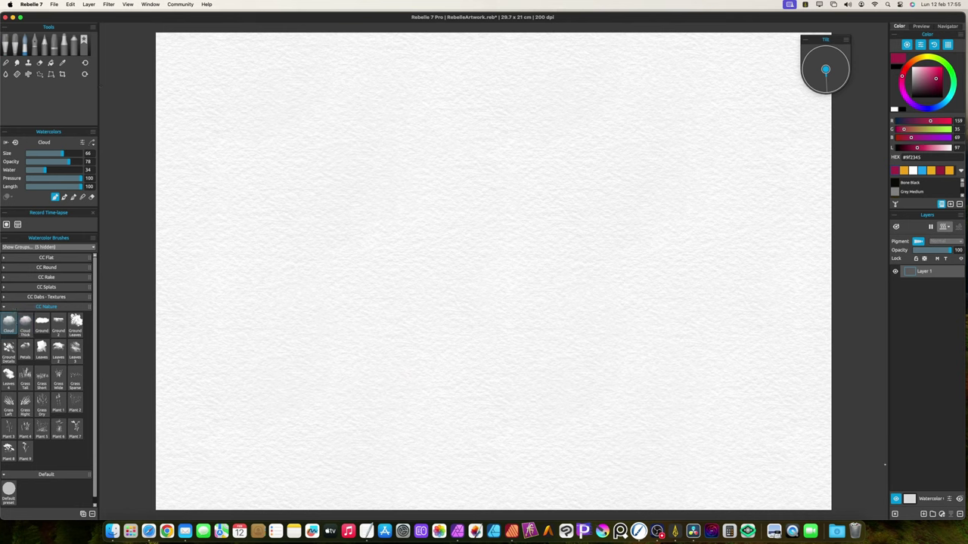
Change the canvas color to medium blue and choose white as the paint color
left_click(907, 499)
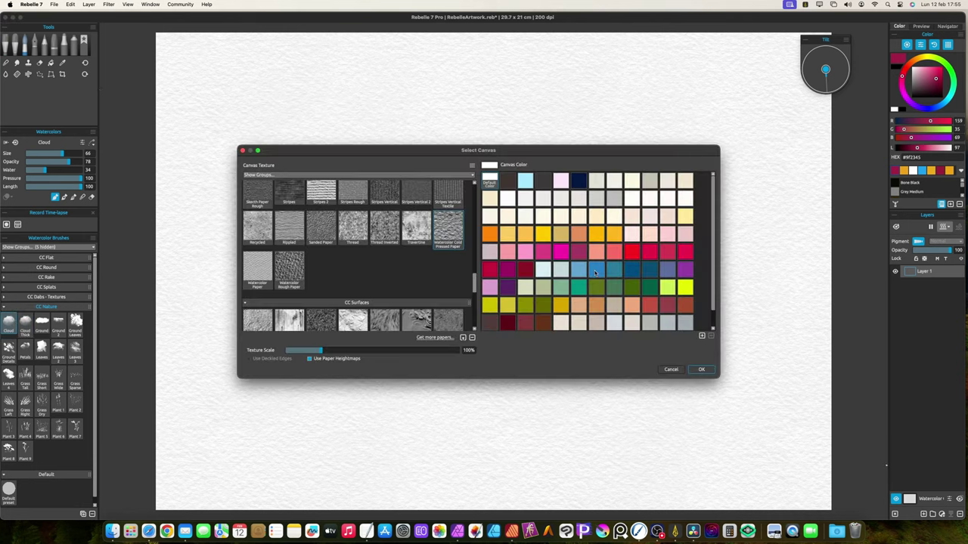
left_click(596, 270)
left_click(702, 370)
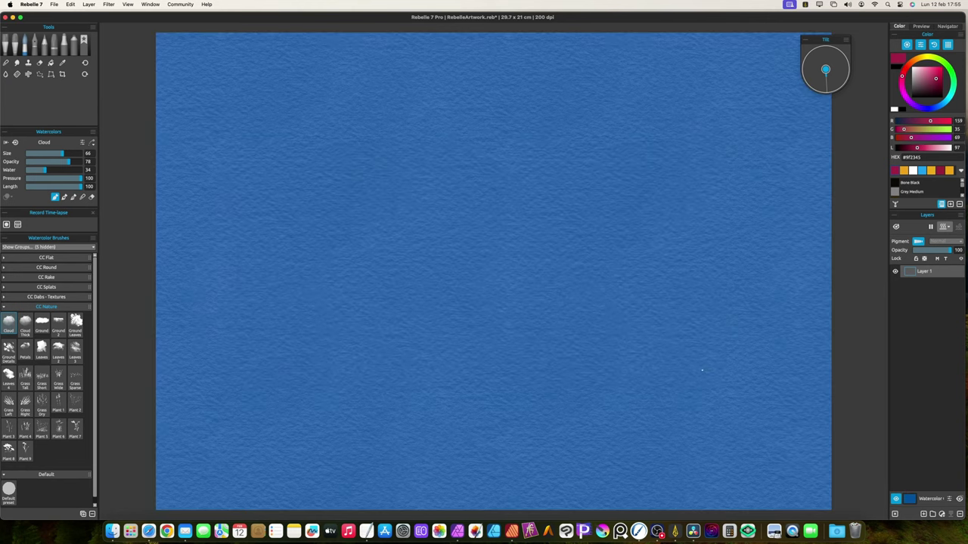
left_click(913, 170)
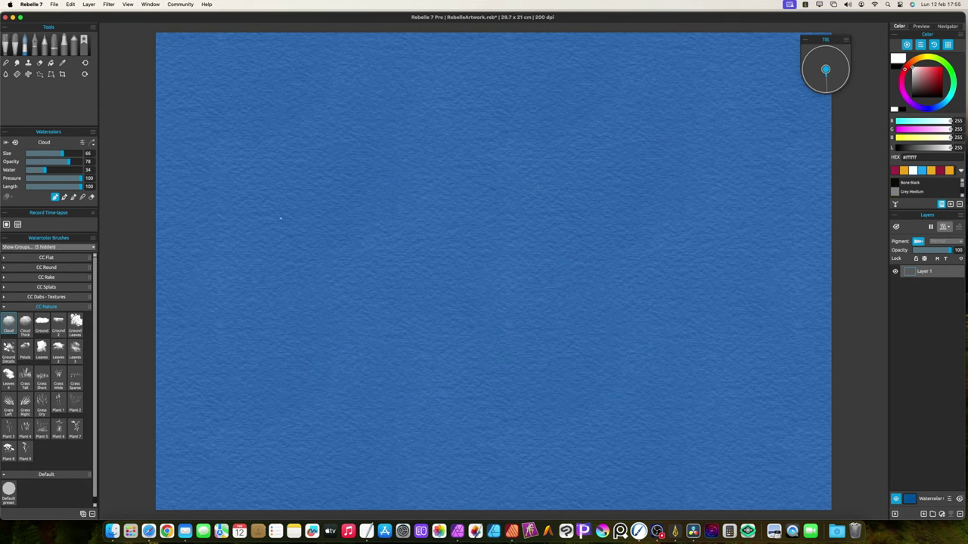
Undo a test dab and paint a white cloud in the canvas's upper-left area with the Cloud brush at size 44 and water 14
left_click(322, 186)
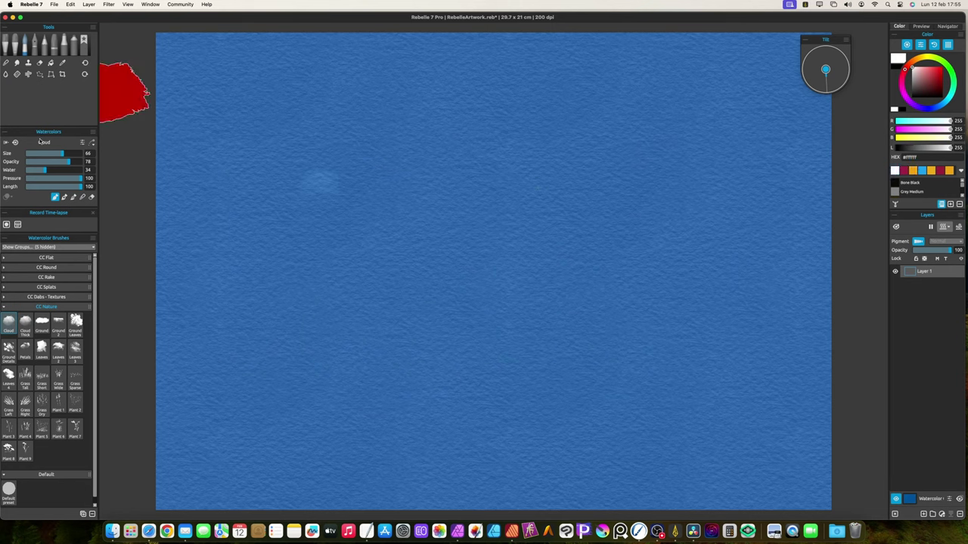
key("super+z")
left_click(15, 144)
mouse_move(306, 135)
left_mouse_down()
mouse_move(437, 152)
mouse_move(419, 160)
mouse_move(412, 196)
mouse_move(362, 194)
mouse_move(302, 173)
mouse_move(274, 179)
mouse_move(255, 210)
mouse_move(273, 220)
mouse_move(281, 244)
left_mouse_up()
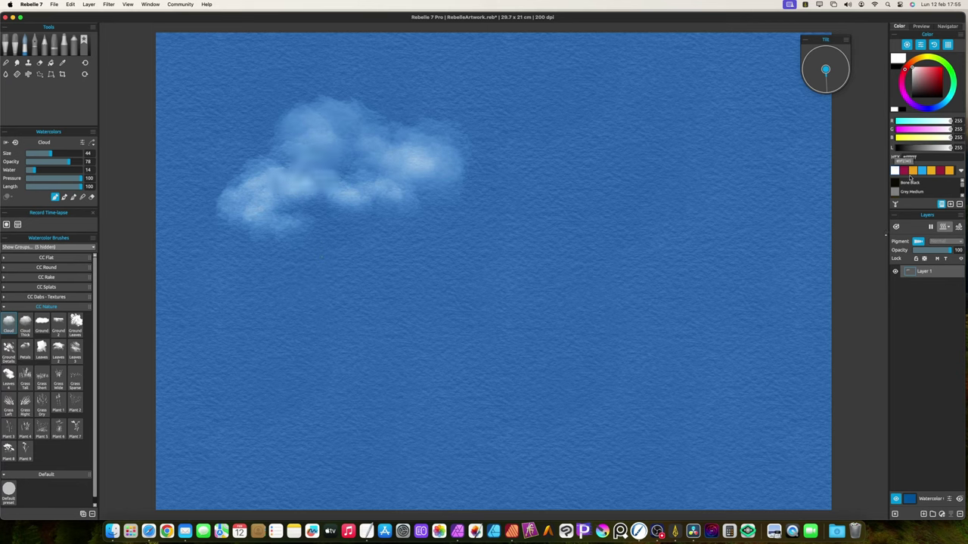
Shade the cloud's middle and underside with a medium grey and the darker grey #535353
left_click(914, 90)
left_click_drag(914, 90, 912, 82)
mouse_move(403, 200)
left_mouse_down()
mouse_move(374, 170)
mouse_move(280, 156)
left_mouse_up()
mouse_move(352, 219)
left_mouse_down()
mouse_move(298, 208)
mouse_move(283, 244)
left_mouse_up()
left_click(911, 87)
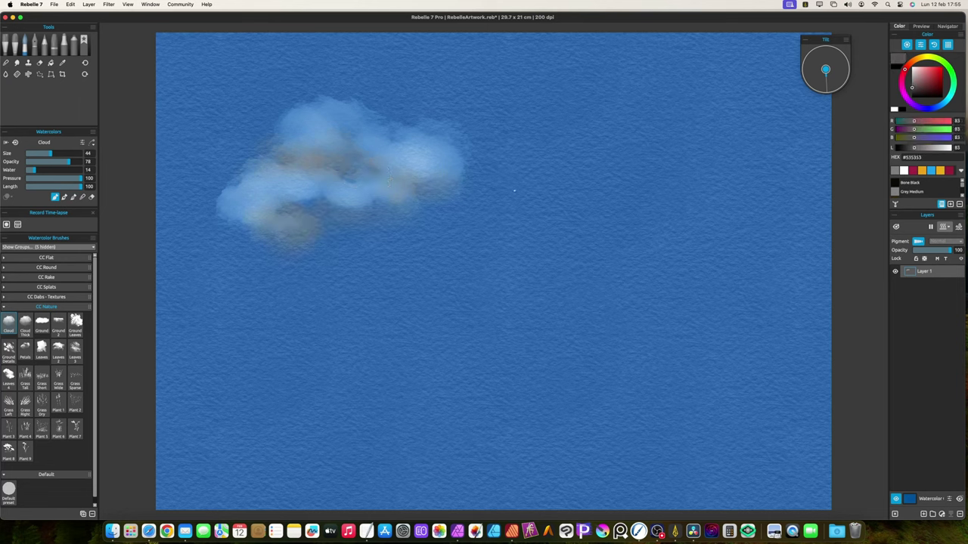
mouse_move(399, 206)
left_mouse_down()
mouse_move(307, 204)
mouse_move(388, 218)
mouse_move(380, 173)
mouse_move(323, 160)
left_mouse_up()
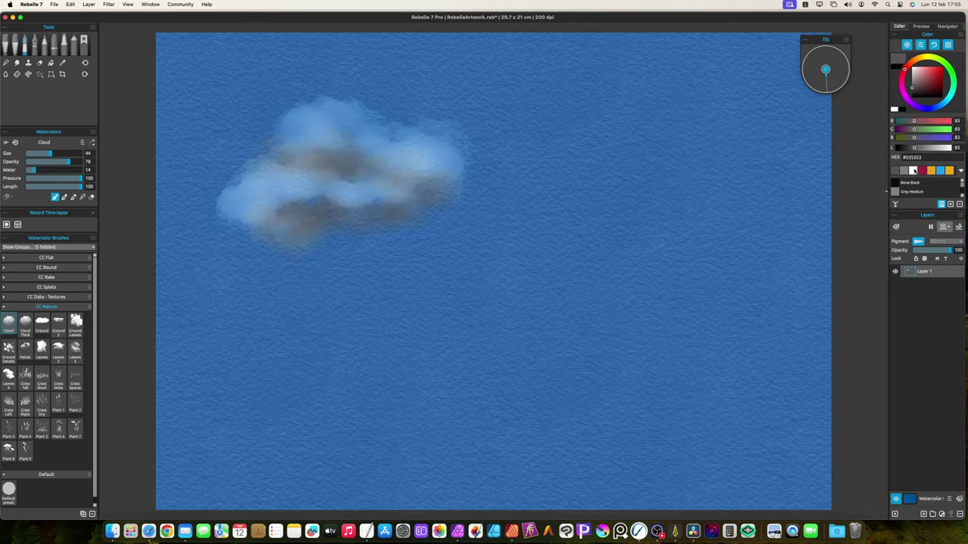
Paint white highlights on the cloud's upper puffs and its left side
left_click(913, 171)
left_click_drag(372, 130, 355, 130)
mouse_move(339, 112)
left_mouse_down()
mouse_move(321, 106)
mouse_move(360, 122)
mouse_move(331, 133)
left_mouse_up()
mouse_move(287, 182)
left_mouse_down()
mouse_move(309, 181)
mouse_move(249, 176)
mouse_move(259, 229)
left_mouse_up()
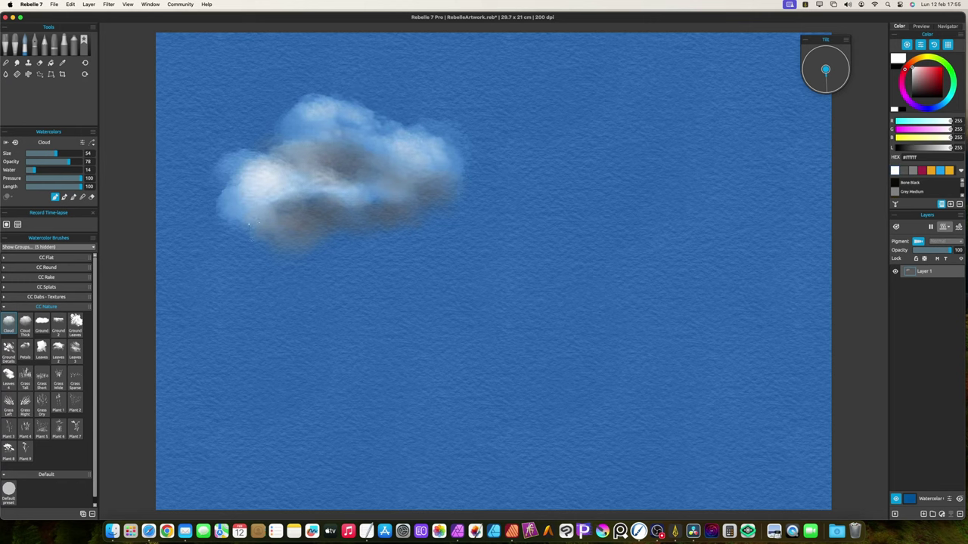
Clear the layer and paint a large white cloud with the Cloud Thick brush, increasing the size to 100
key("Delete")
left_click(25, 324)
mouse_move(318, 171)
left_mouse_down()
mouse_move(509, 185)
mouse_move(416, 170)
left_mouse_up()
key("]")
key("]")
key("]")
key("]")
key("]")
mouse_move(380, 219)
left_mouse_down()
mouse_move(443, 303)
mouse_move(522, 324)
mouse_move(525, 343)
left_mouse_up()
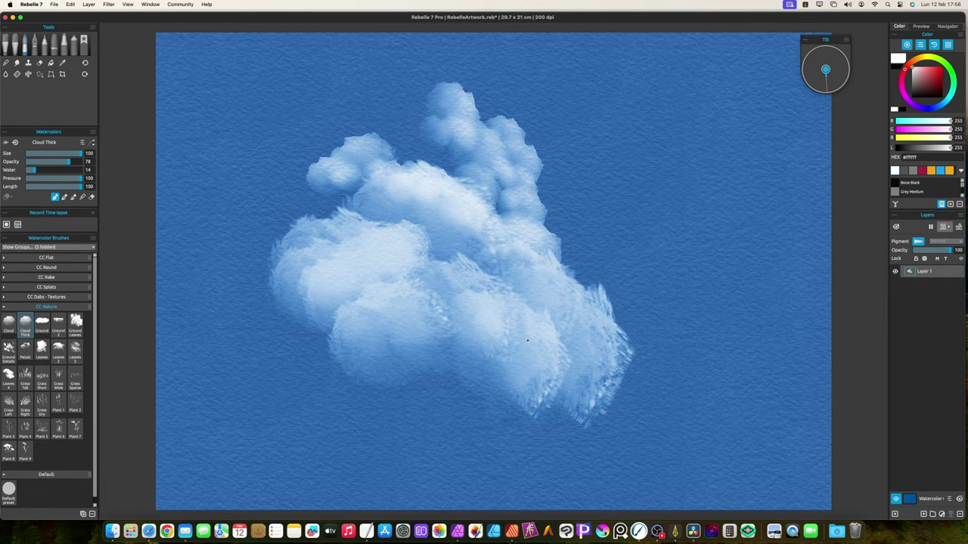
Review the watercolor behavior options in the Visual Settings and close them
left_click(949, 499)
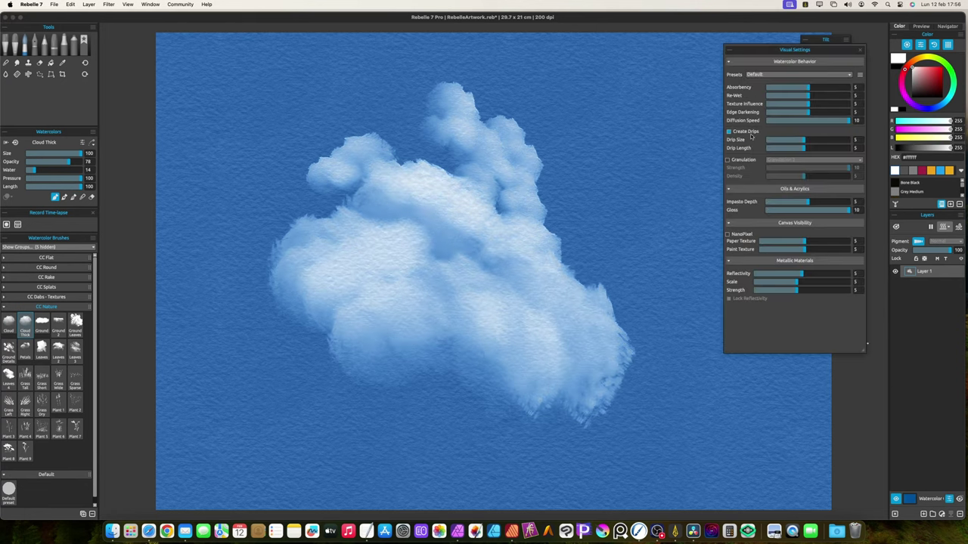
left_click(860, 51)
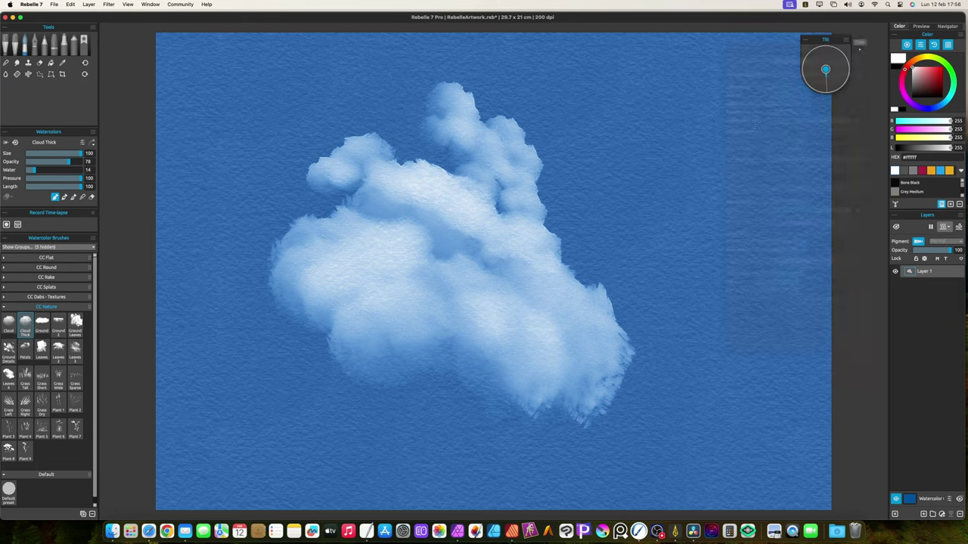
Clear the layer, pick the Ground brush and set the canvas back to its Default Color
key("Delete")
left_click(43, 324)
left_click(911, 500)
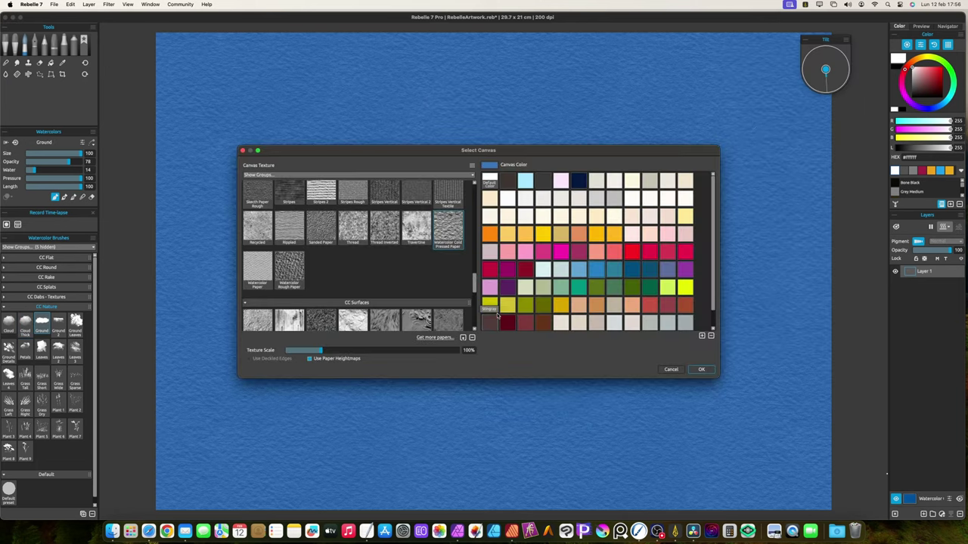
left_click(489, 180)
left_click(701, 369)
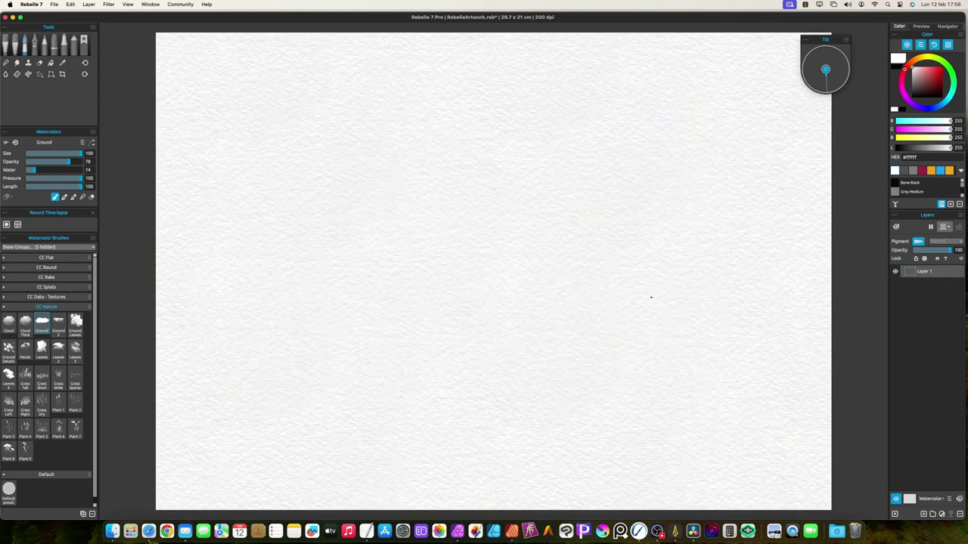
Paint a large crimson #9f2345 patch with the Ground brush, plus clusters of progressively smaller dabs beside it, down to size 14
left_click(923, 171)
mouse_move(522, 255)
left_mouse_down()
mouse_move(558, 262)
mouse_move(522, 254)
mouse_move(517, 273)
mouse_move(452, 275)
left_mouse_up()
left_click(403, 229)
left_click(394, 295)
left_click(378, 266)
left_click(401, 255)
left_click(376, 252)
left_click(393, 276)
left_click(358, 260)
left_click_drag(362, 268, 350, 267)
left_click(326, 276)
left_click(314, 276)
left_click(334, 300)
left_click(328, 304)
left_click(317, 295)
left_click(333, 296)
left_click(304, 302)
left_click(322, 289)
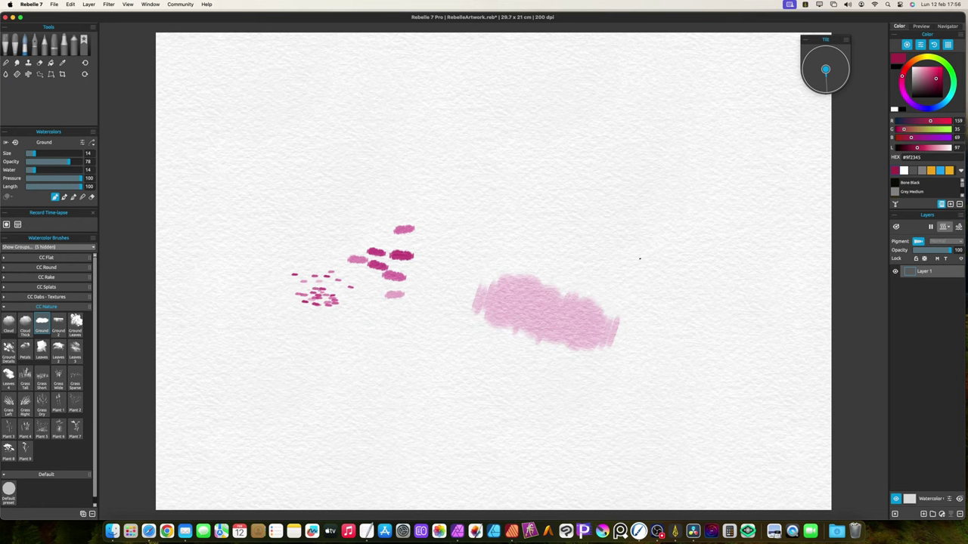
Scatter orange-yellow #efa91c dabs over the cluster of small crimson dabs
left_click(931, 171)
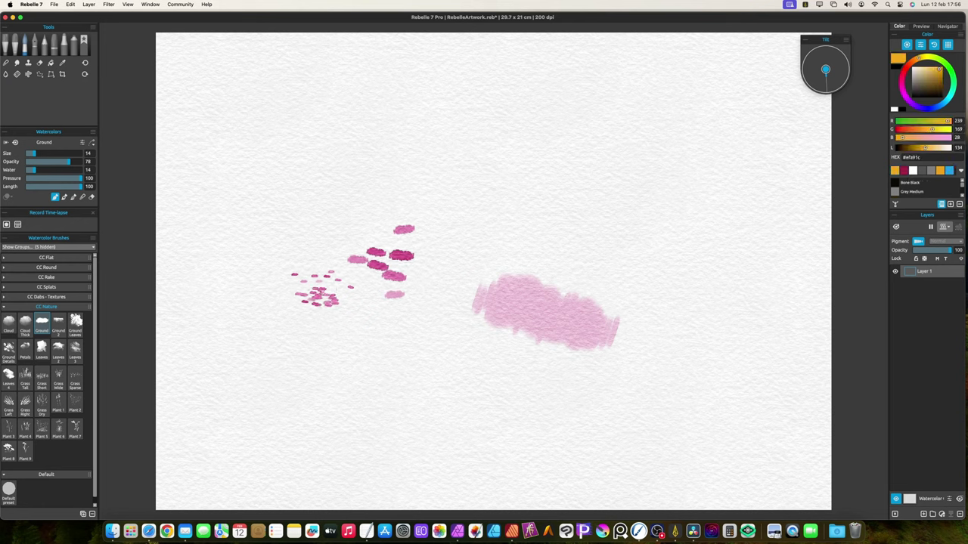
left_click(319, 287)
left_click(306, 290)
left_click(303, 278)
left_click(326, 286)
left_click(342, 280)
left_click(332, 288)
Layer white dabs and pink dabs sampled from the larger strokes over the cluster, and switch the brush to blending
left_click(912, 171)
left_click(323, 290)
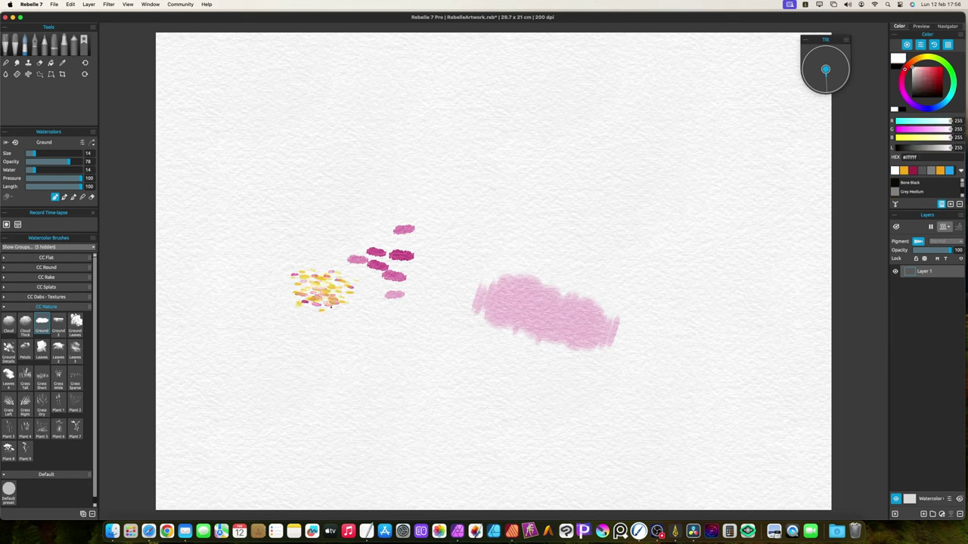
left_click(389, 263, "alt")
mouse_move(330, 302)
left_mouse_down()
mouse_move(308, 291)
mouse_move(295, 283)
mouse_move(397, 254)
mouse_move(332, 287)
mouse_move(348, 291)
mouse_move(306, 290)
left_mouse_up()
left_click(399, 253, "alt")
left_click(82, 197)
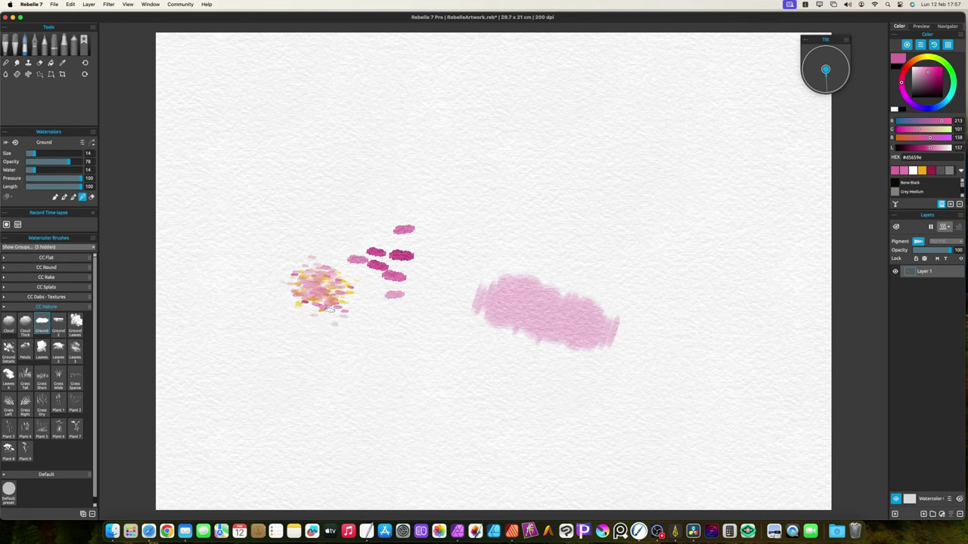
Clear the layer and paint crimson #9f2345 sample strokes across the middle of the canvas with the Ground 2 brush
key("BackSpace")
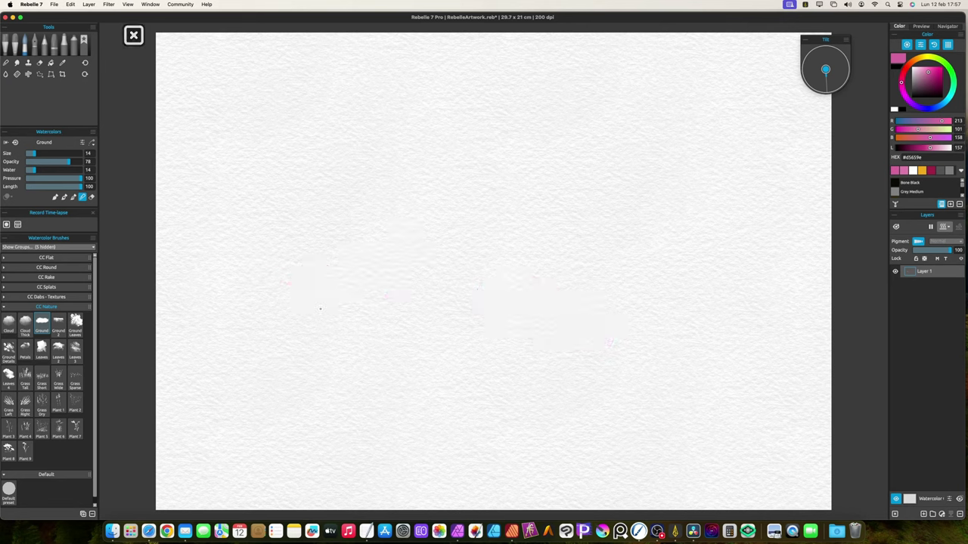
left_click(58, 325)
left_click(930, 170)
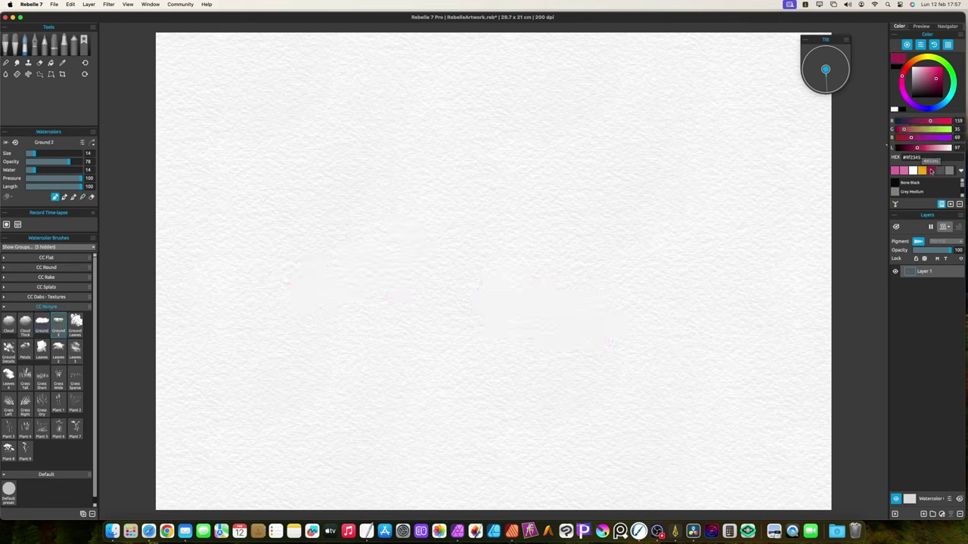
left_click_drag(559, 244, 496, 251)
mouse_move(459, 272)
left_mouse_down()
mouse_move(477, 274)
mouse_move(347, 291)
left_mouse_up()
Clear the layer and move the Ground Leaves brush to directly after Petals in the CC Nature group
key("Delete")
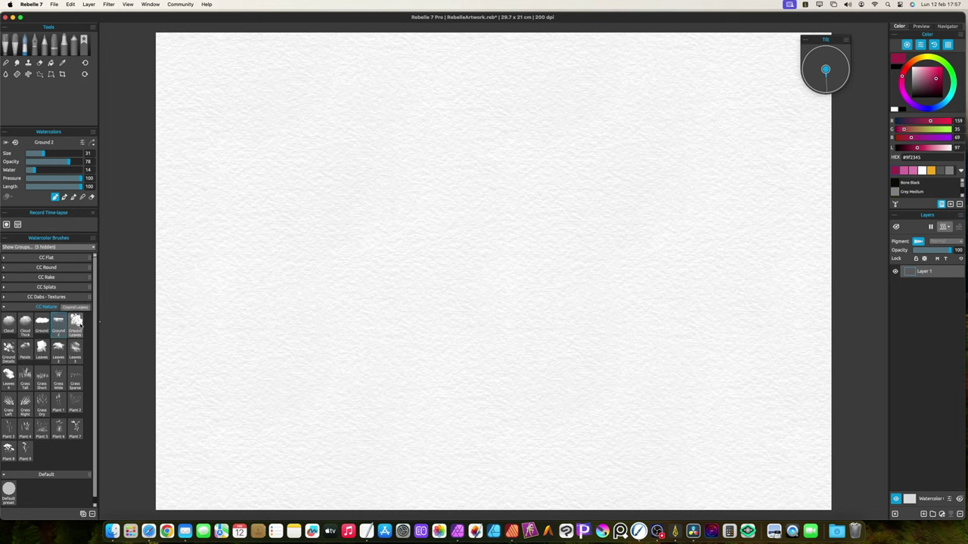
left_click_drag(75, 323, 37, 358)
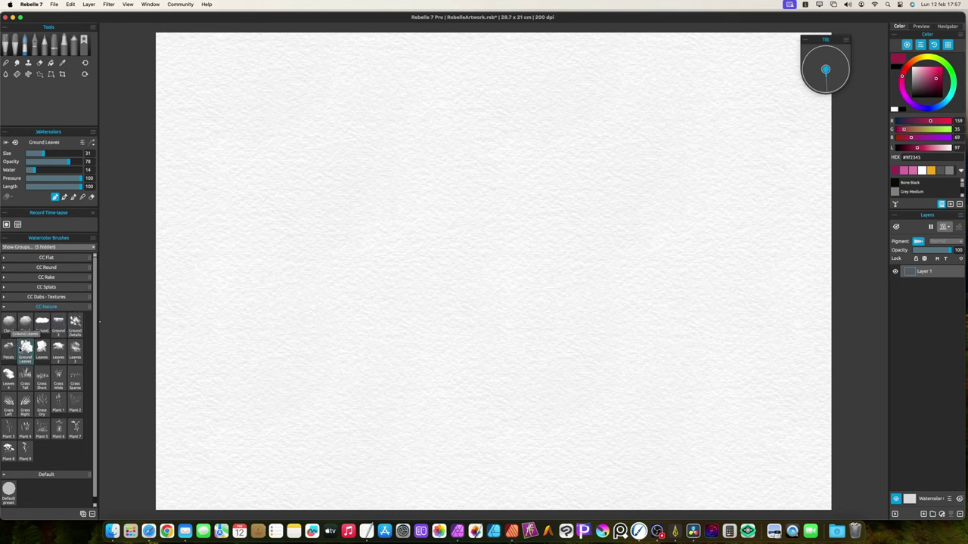
Paint separate crimson sample trails with the Ground Details, Petals and Ground Leaves brushes, reducing Ground Leaves from size 31 to 17
left_click(74, 324)
mouse_move(423, 286)
left_mouse_down()
mouse_move(442, 268)
mouse_move(509, 295)
mouse_move(592, 289)
mouse_move(584, 276)
mouse_move(614, 292)
mouse_move(695, 285)
mouse_move(718, 291)
mouse_move(725, 309)
mouse_move(666, 317)
left_mouse_up()
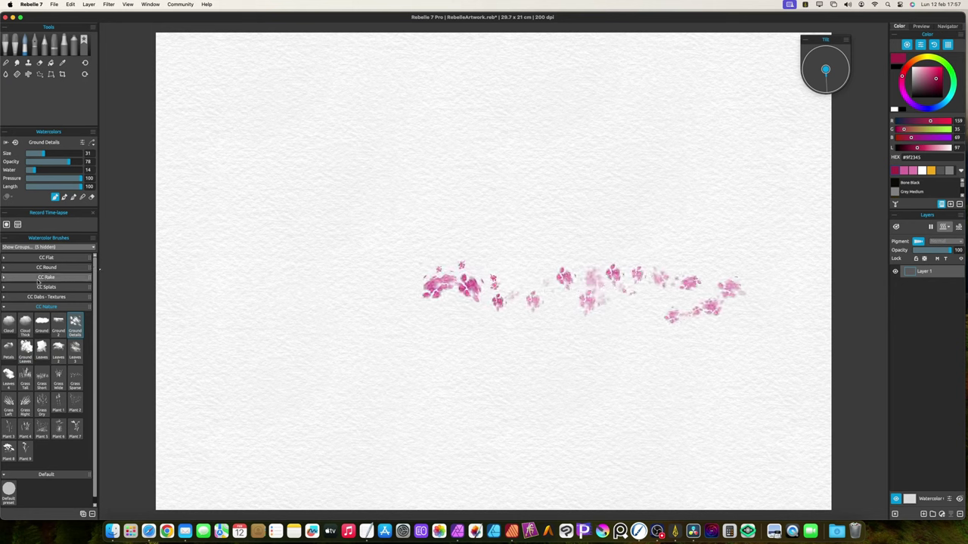
left_click(8, 348)
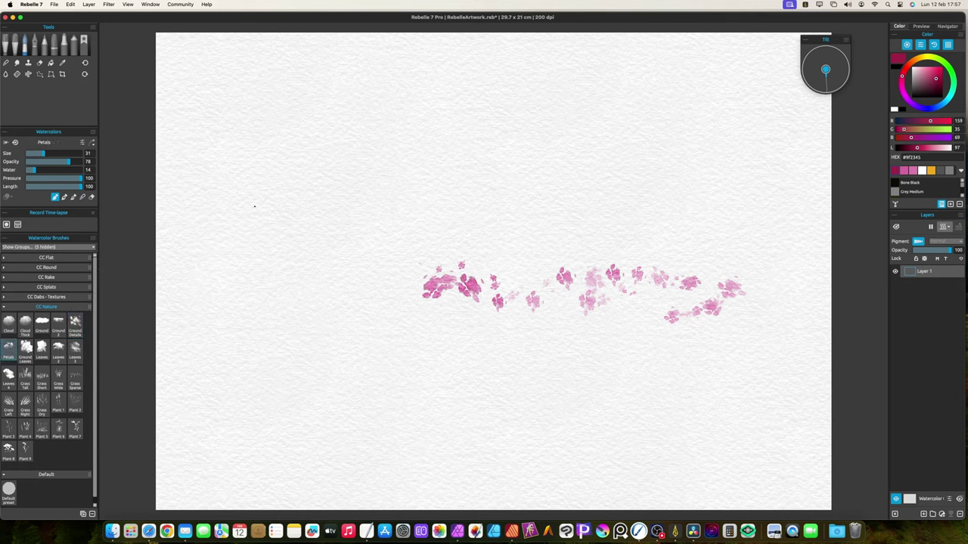
mouse_move(254, 205)
left_mouse_down()
mouse_move(274, 192)
mouse_move(322, 212)
mouse_move(574, 210)
mouse_move(597, 177)
mouse_move(561, 172)
mouse_move(548, 181)
left_mouse_up()
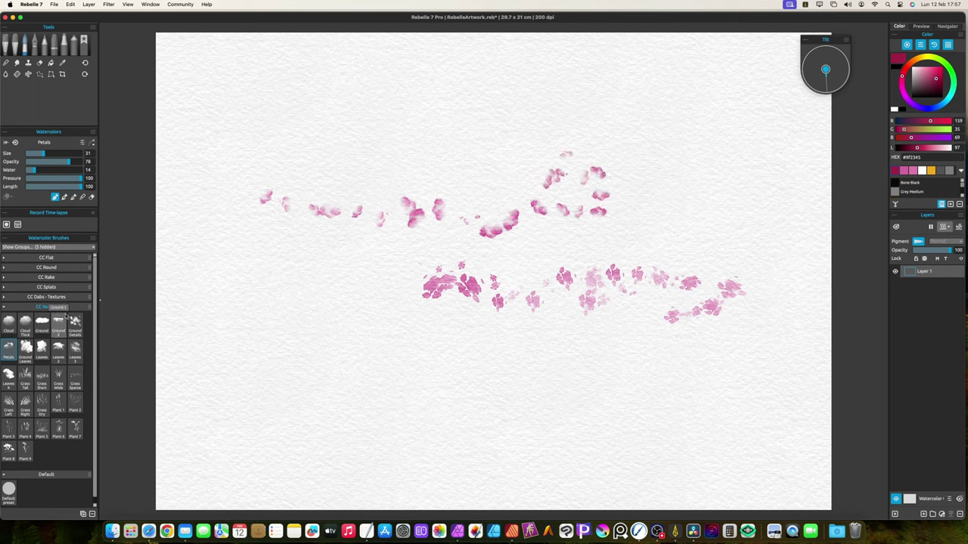
left_click(27, 348)
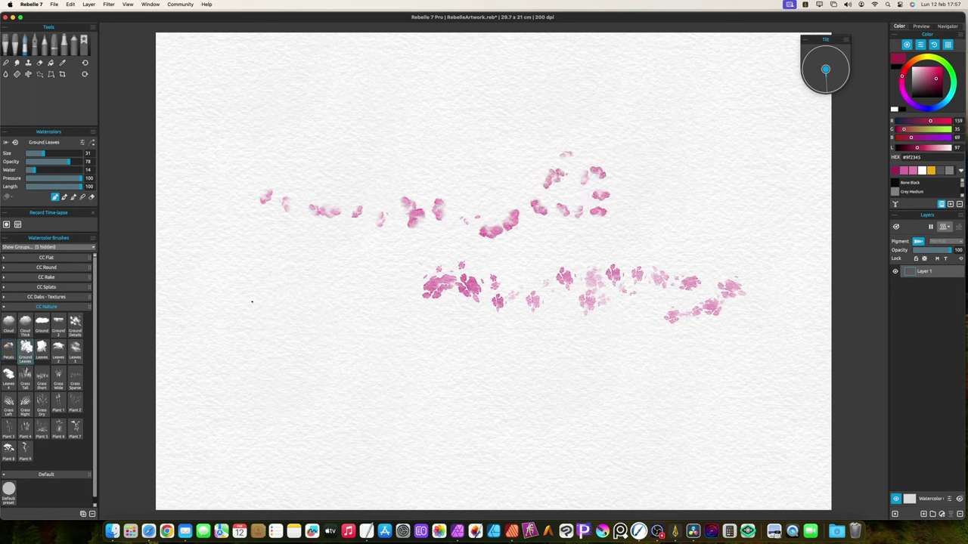
mouse_move(265, 302)
left_mouse_down()
mouse_move(288, 324)
mouse_move(340, 335)
mouse_move(371, 363)
mouse_move(423, 372)
mouse_move(483, 362)
left_mouse_up()
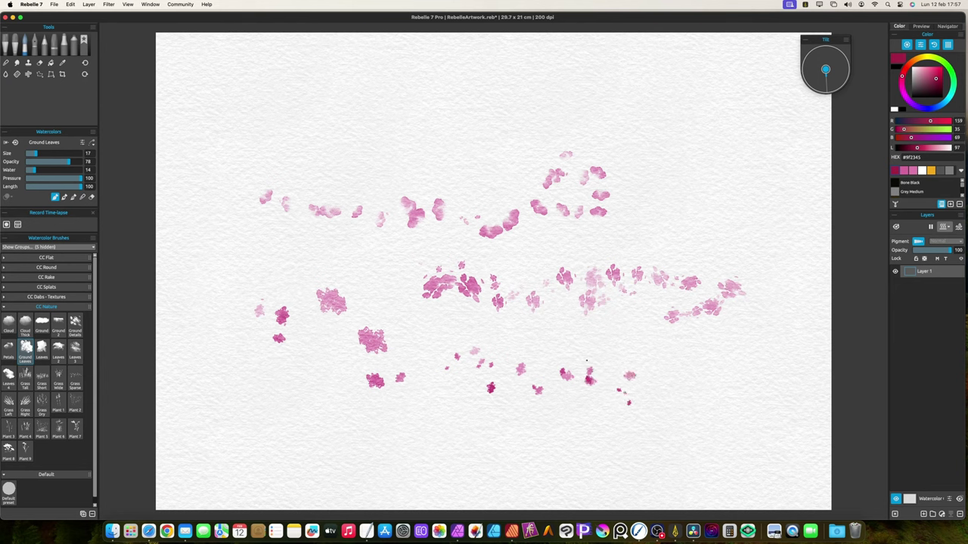
Clear the layer and paint side-by-side crimson foliage clusters with Leaves at size 15 and Leaves 2 at size 27, using their default settings
key("Delete")
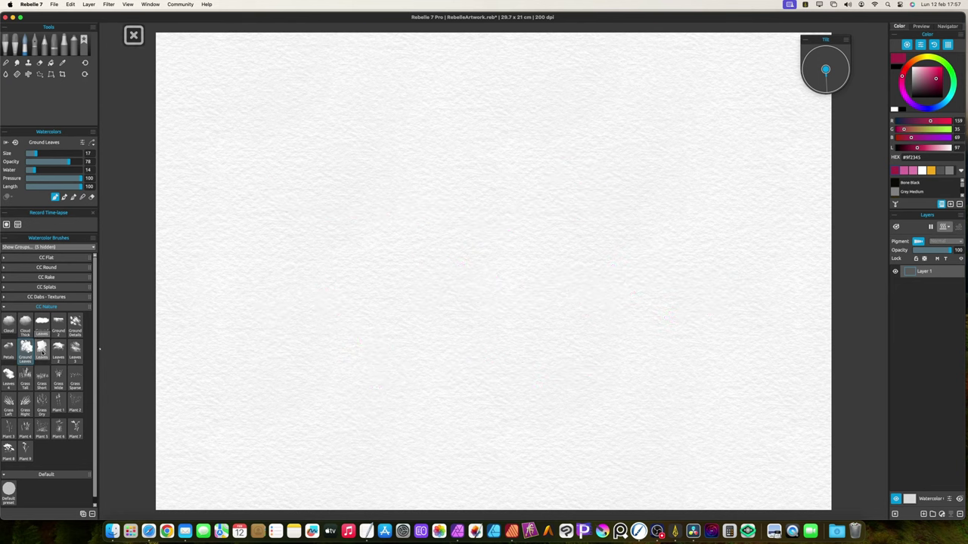
left_click(43, 351)
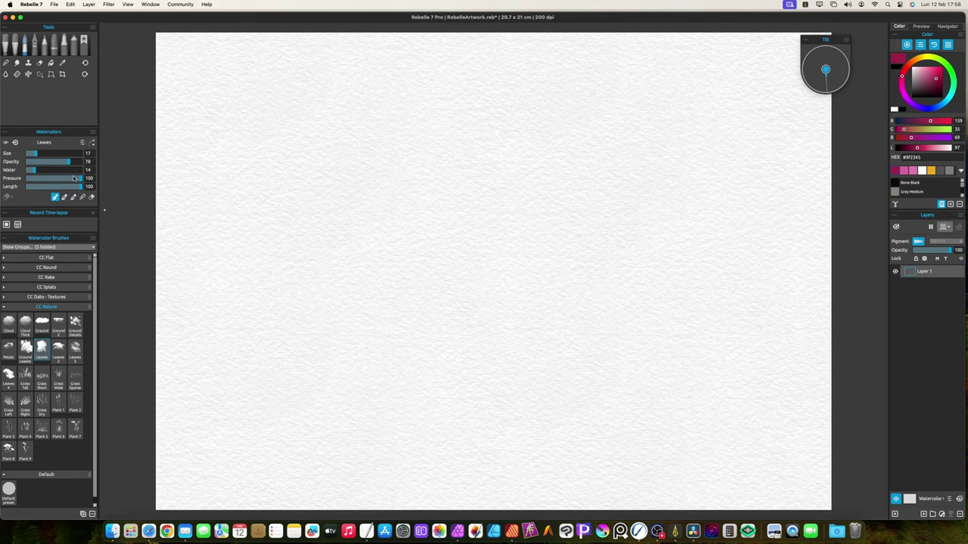
left_click(15, 142)
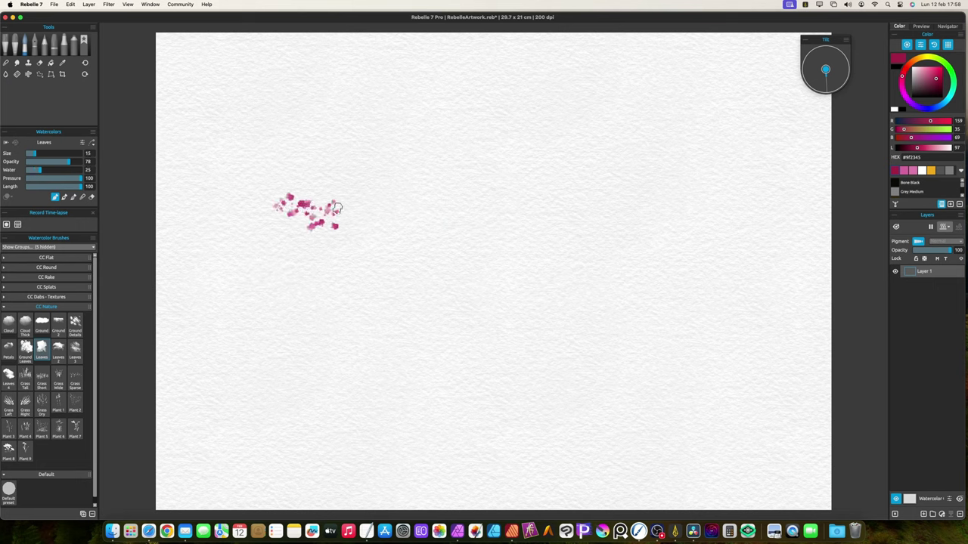
left_click_drag(307, 218, 277, 222)
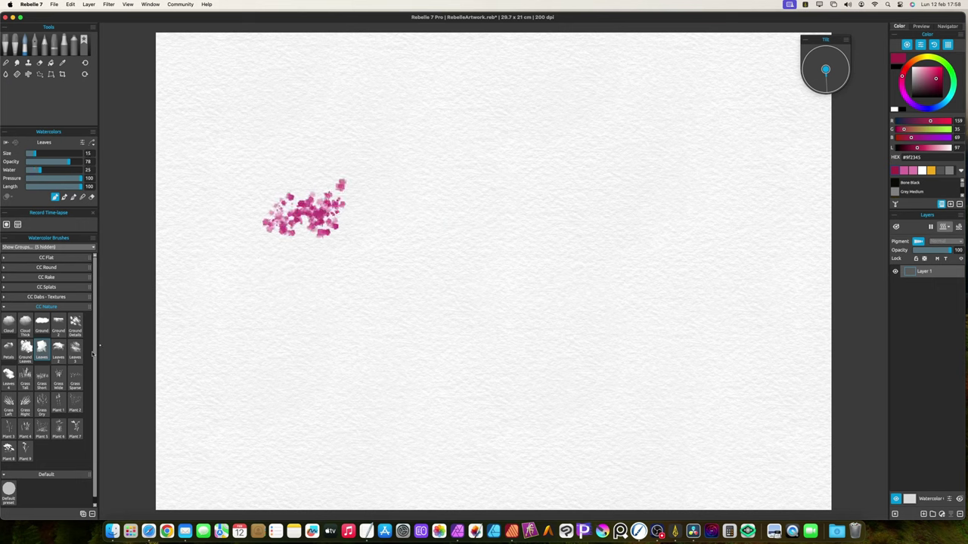
left_click(58, 348)
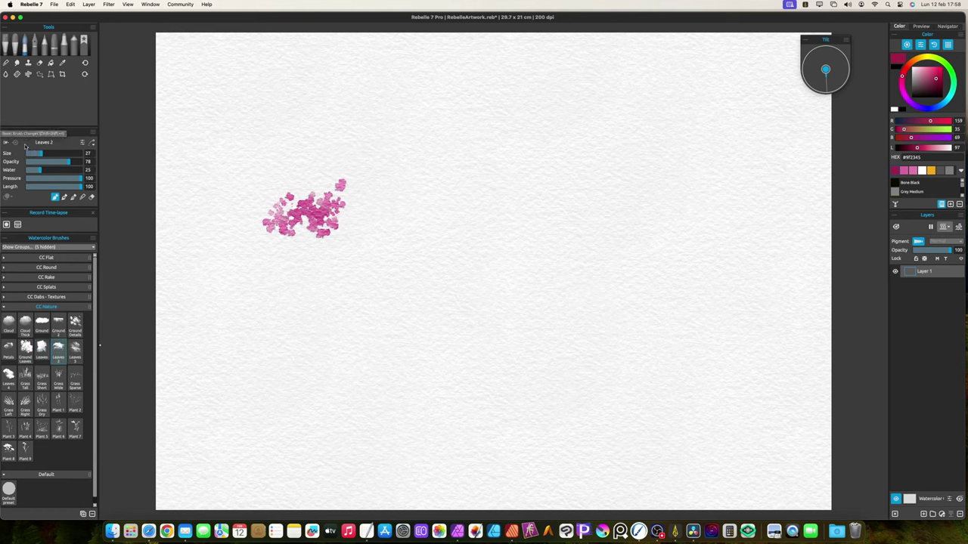
mouse_move(433, 223)
left_mouse_down()
mouse_move(461, 216)
mouse_move(467, 196)
mouse_move(437, 204)
mouse_move(417, 193)
mouse_move(430, 194)
mouse_move(399, 227)
left_mouse_up()
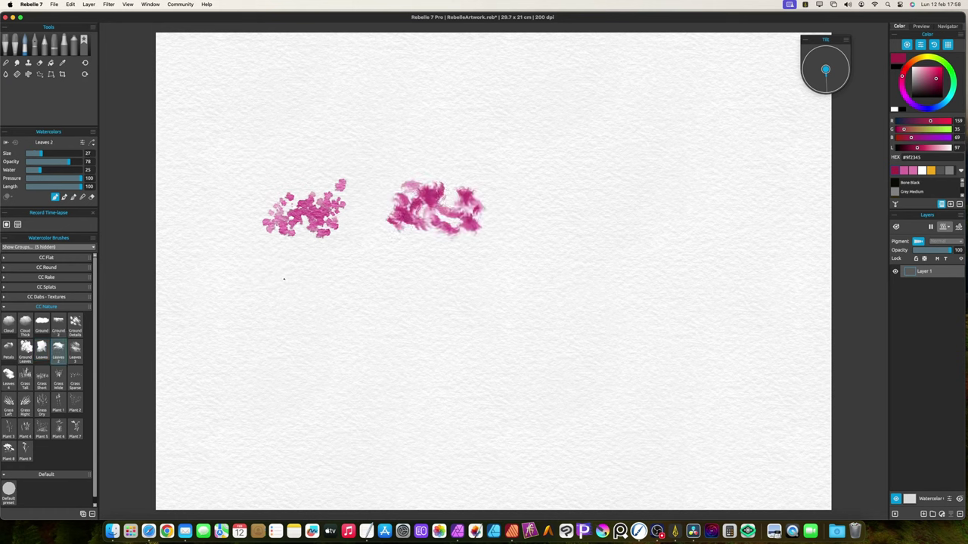
Add a crimson Leaves 3 cluster beside the Leaves 2 sample and a Leaves 4 cluster below the row
left_click(75, 350)
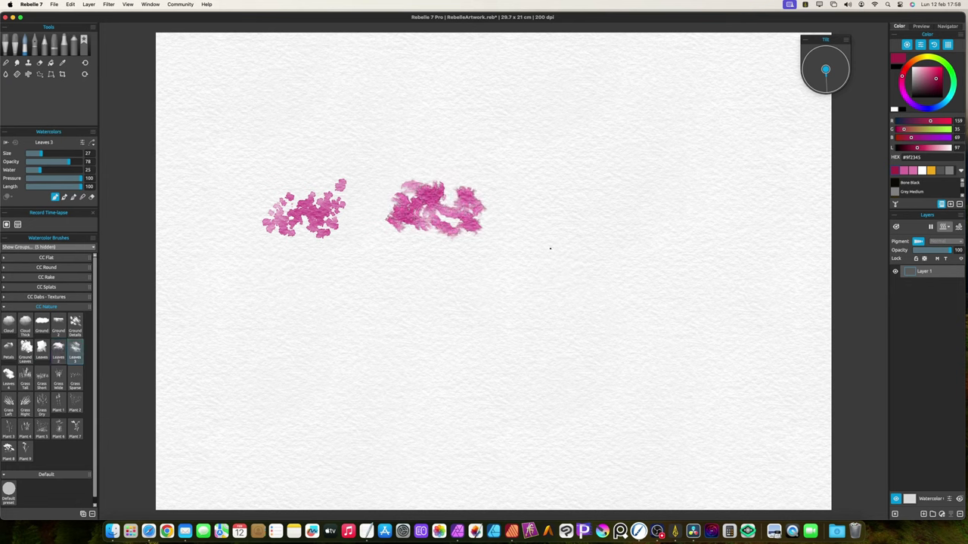
mouse_move(574, 217)
left_mouse_down()
mouse_move(540, 207)
mouse_move(590, 201)
mouse_move(643, 229)
left_mouse_up()
left_click(8, 376)
mouse_move(347, 344)
left_mouse_down()
mouse_move(404, 348)
mouse_move(418, 333)
mouse_move(404, 317)
mouse_move(321, 337)
left_mouse_up()
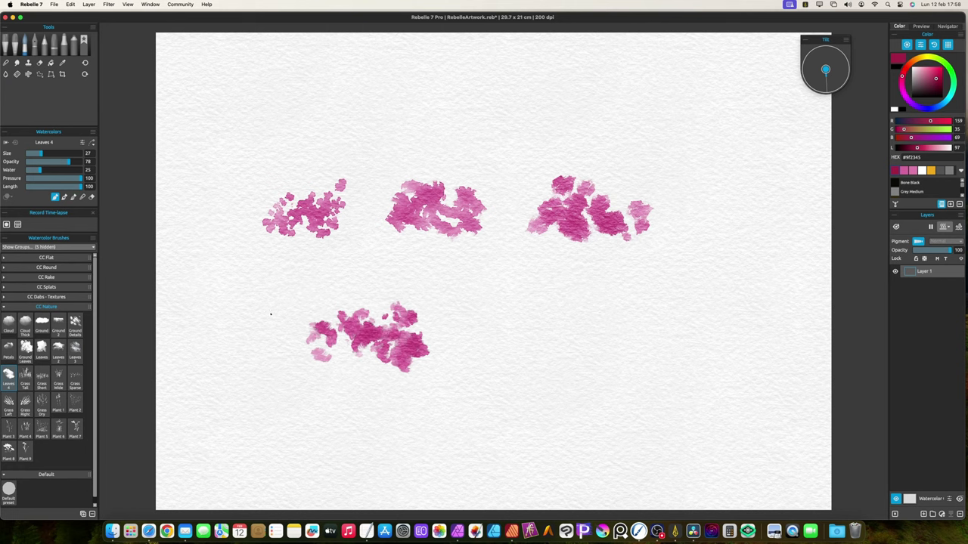
Clear the layer and paint a strip of dark green #1b5336 grass with the Grass Tall brush at size 44
key("BackSpace")
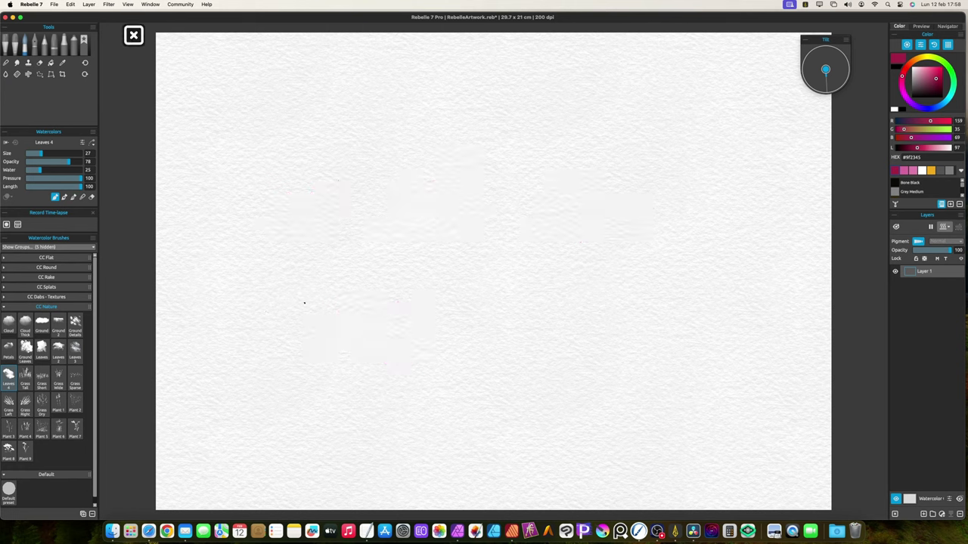
left_click(949, 66)
left_click(937, 90)
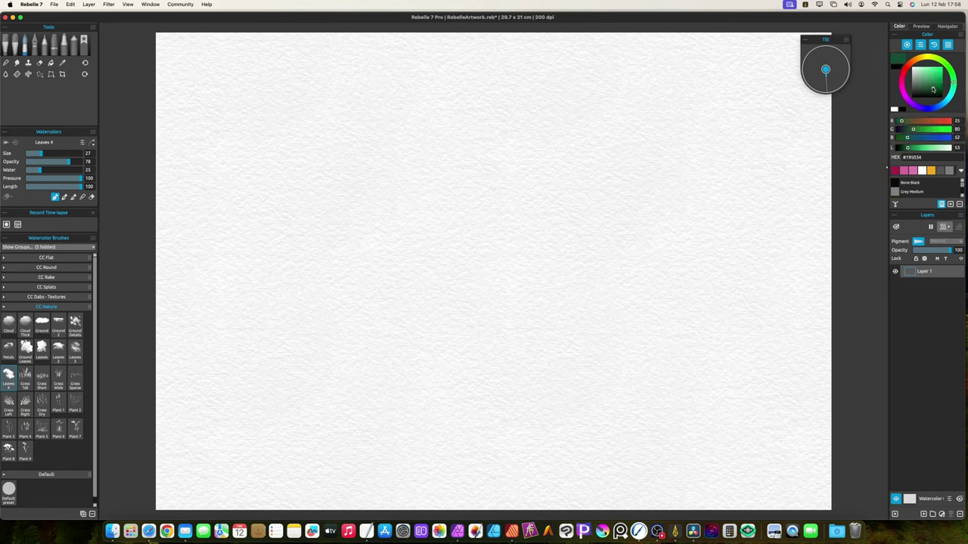
left_click(27, 376)
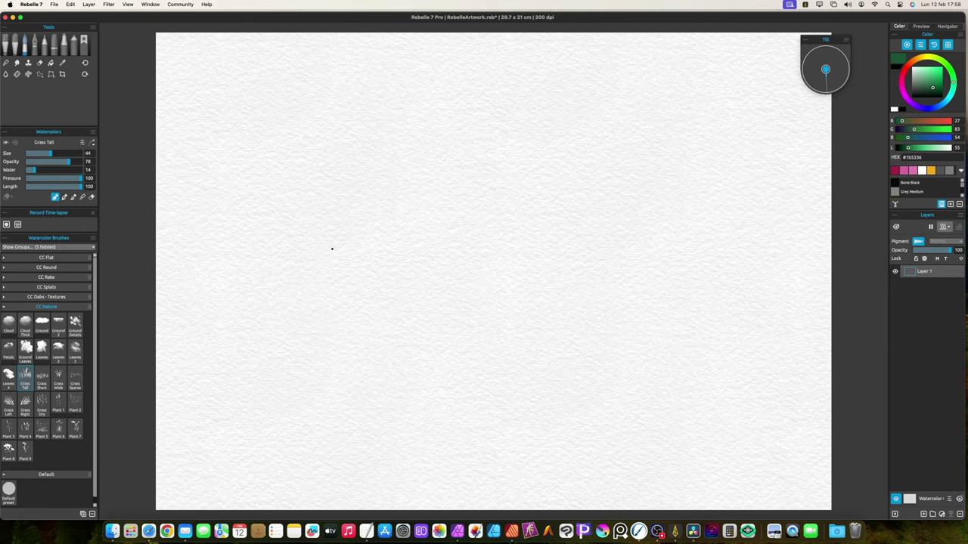
mouse_move(330, 247)
left_mouse_down()
mouse_move(460, 241)
mouse_move(332, 246)
left_mouse_up()
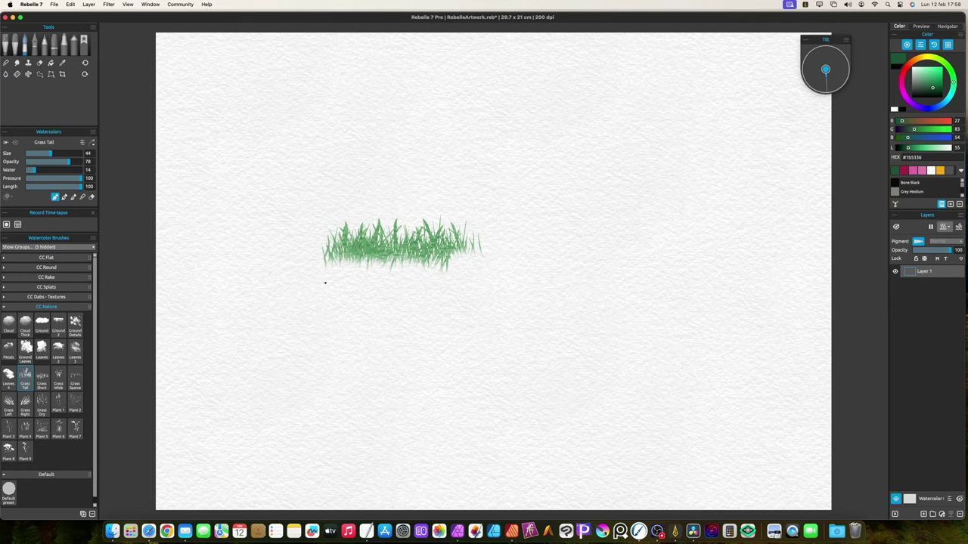
Fill in the base of the tall grass strip with dark green Grass Short strokes at size 44
key("d")
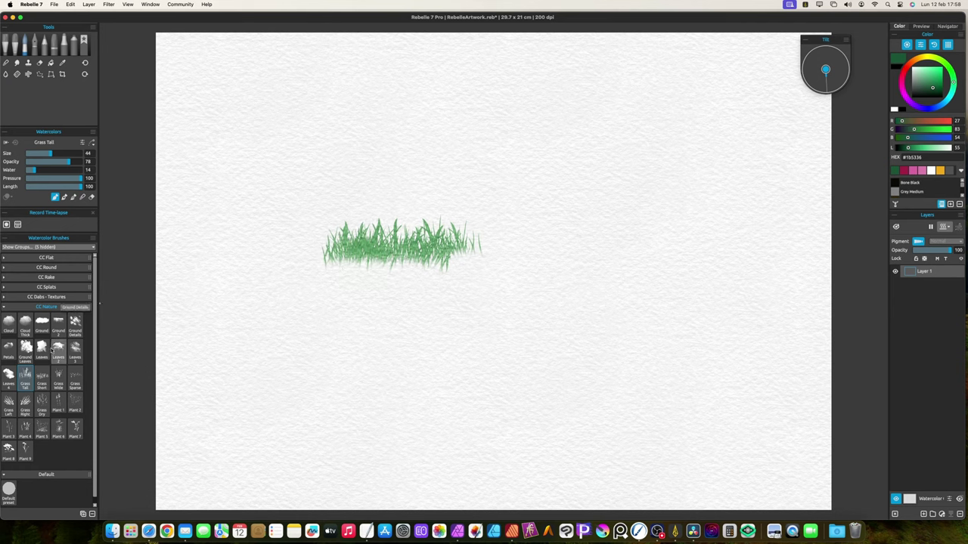
left_click(42, 378)
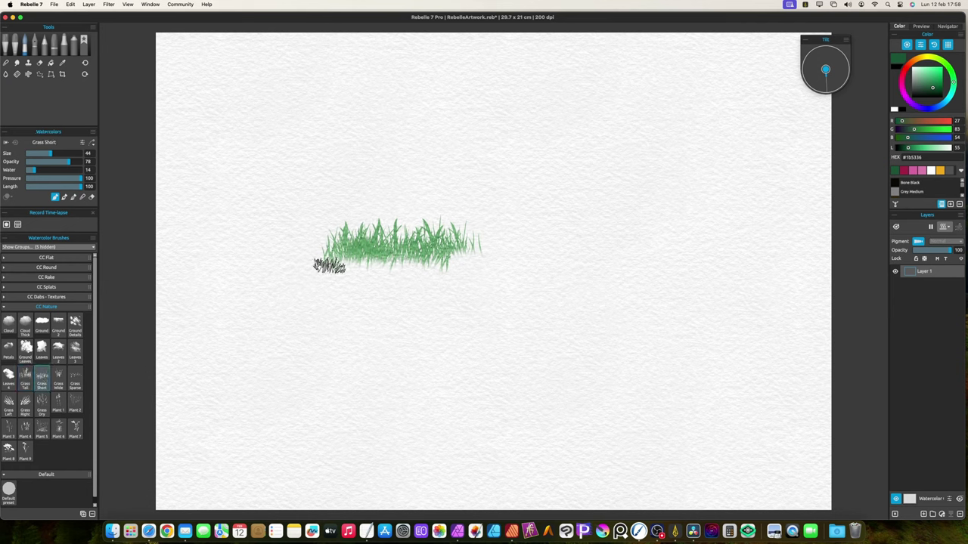
left_click_drag(330, 266, 452, 265)
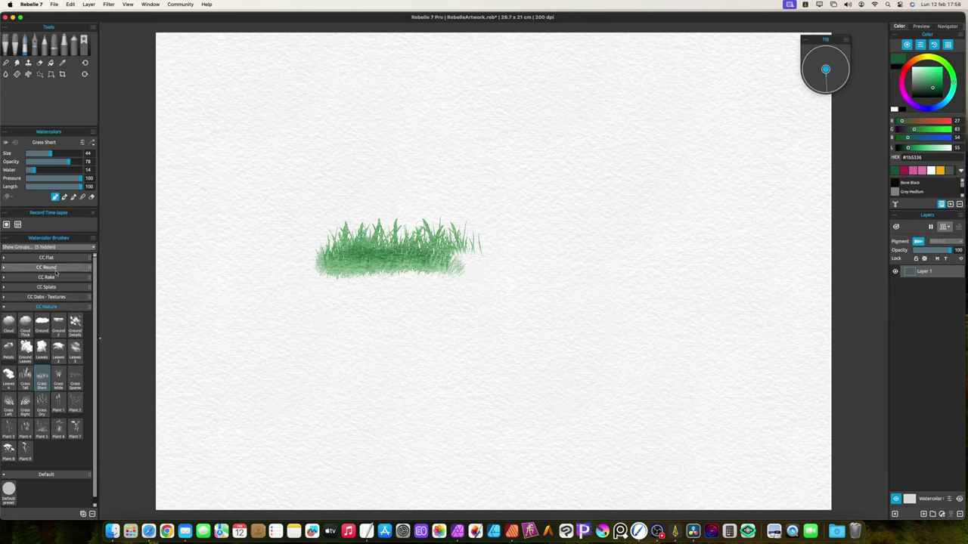
Set the Grass Short brush's paint blending to Multiply in the Brush Creator and paint darker green over the grass base
left_click(81, 142)
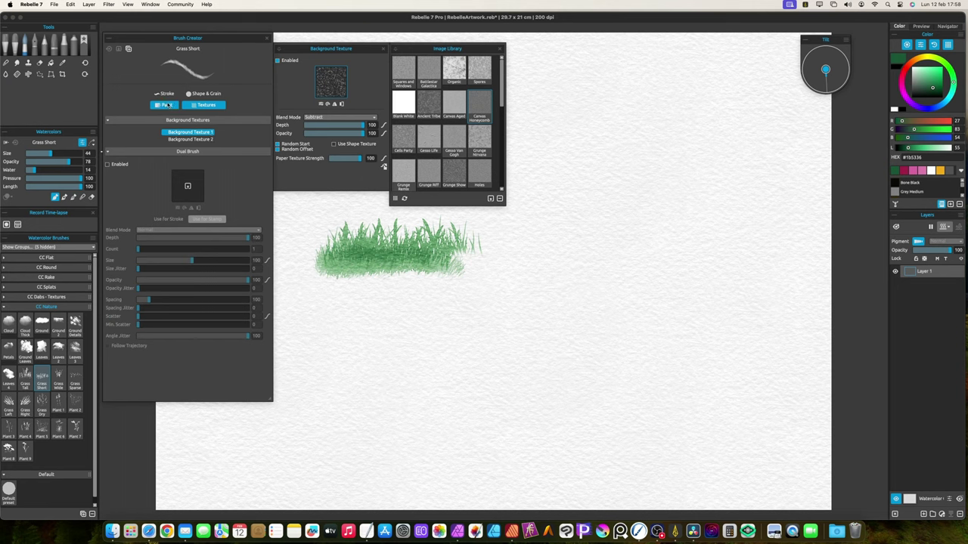
left_click(165, 105)
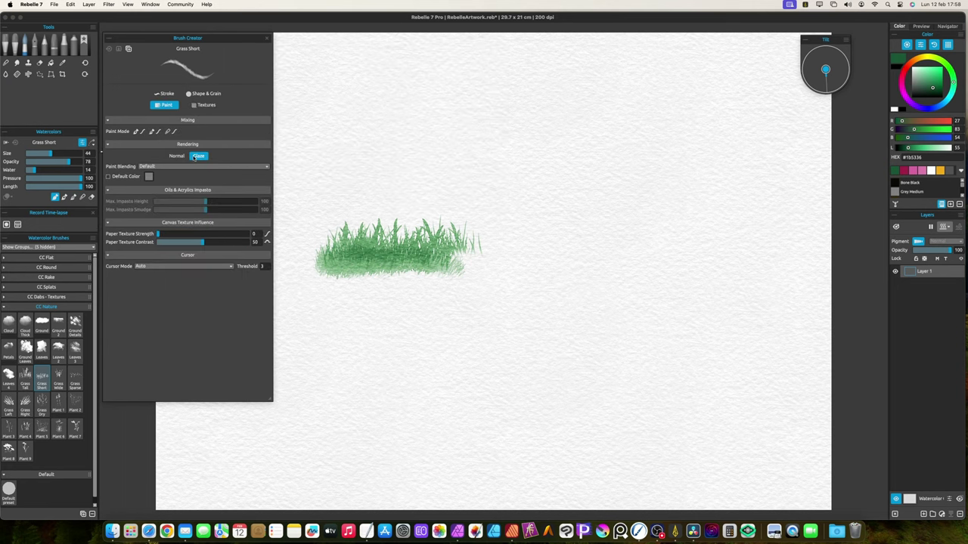
left_click(158, 165)
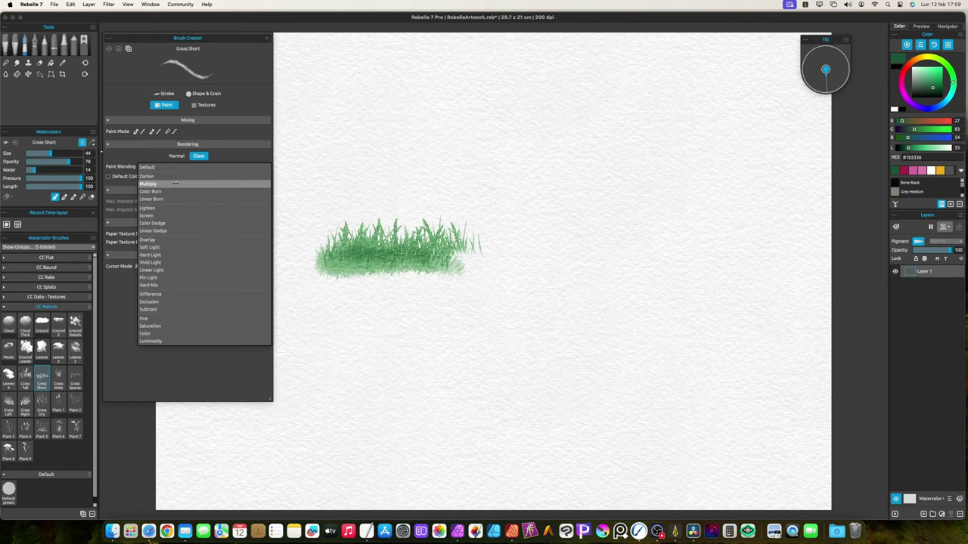
left_click(175, 184)
mouse_move(333, 272)
left_mouse_down()
mouse_move(376, 282)
mouse_move(366, 275)
mouse_move(376, 267)
mouse_move(447, 274)
mouse_move(365, 270)
mouse_move(353, 260)
mouse_move(365, 264)
mouse_move(342, 270)
mouse_move(355, 262)
mouse_move(380, 283)
left_mouse_up()
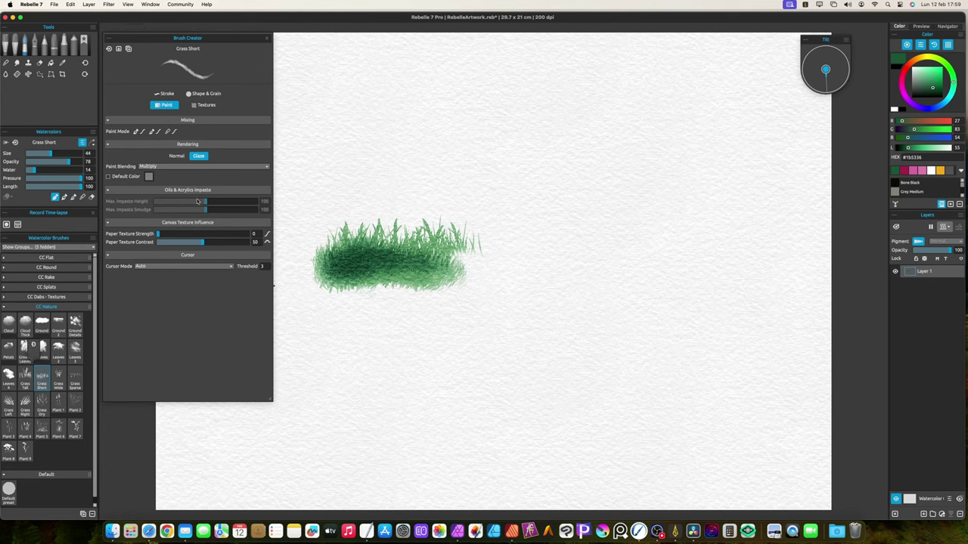
Set the paint blending to Overlay and paint white, plus orange-yellow #efa91c, over the grass, extending the orange-yellow onto the bare paper
left_click(171, 165)
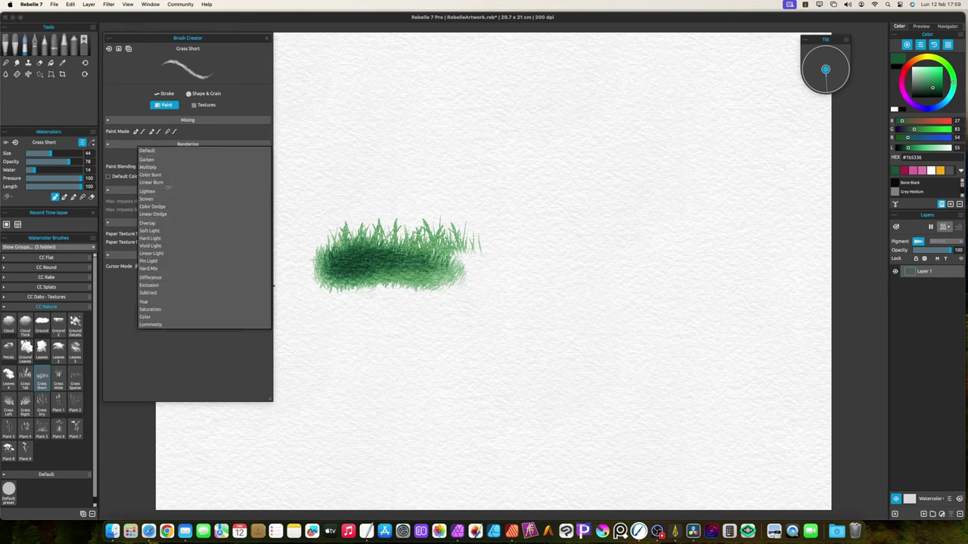
left_click(170, 225)
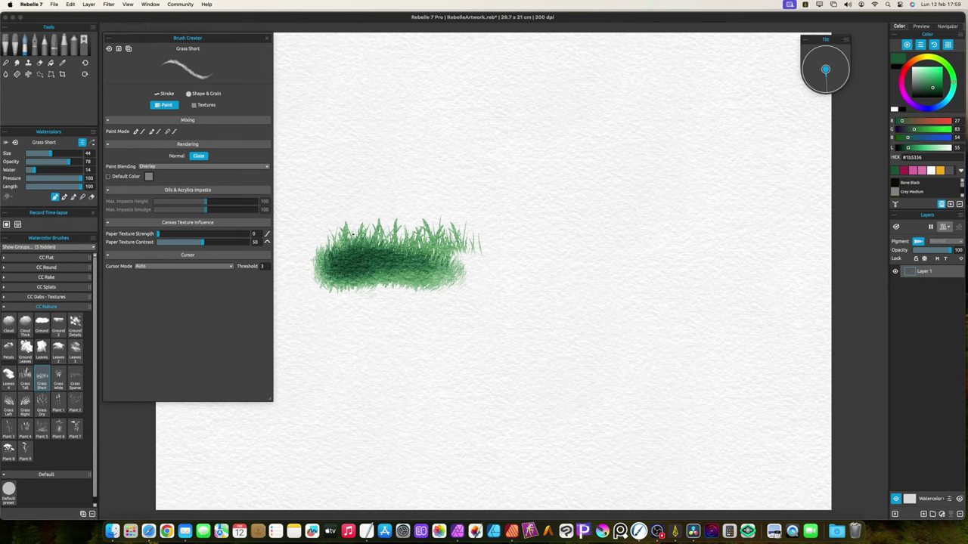
left_click(423, 209, "alt")
mouse_move(375, 260)
left_mouse_down()
mouse_move(410, 255)
mouse_move(363, 250)
mouse_move(409, 246)
left_mouse_up()
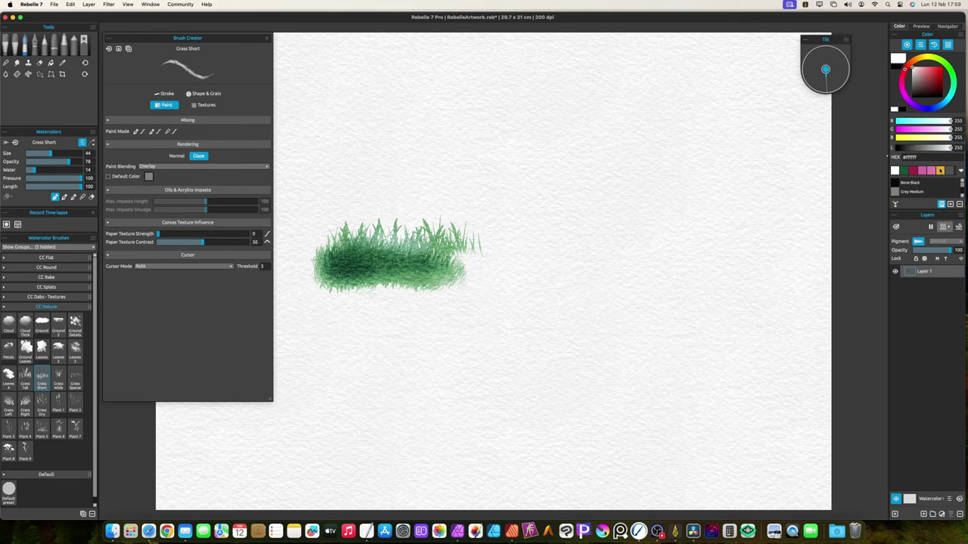
left_click(939, 171)
mouse_move(446, 246)
left_mouse_down()
mouse_move(355, 252)
mouse_move(382, 263)
left_mouse_up()
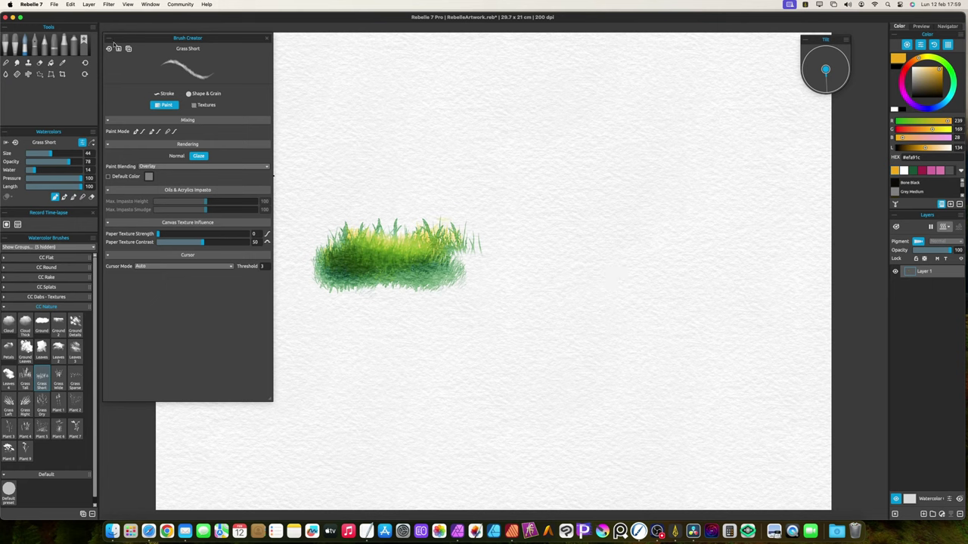
mouse_move(446, 206)
left_mouse_down()
mouse_move(445, 229)
mouse_move(430, 256)
mouse_move(442, 271)
mouse_move(419, 281)
mouse_move(385, 259)
mouse_move(354, 268)
mouse_move(343, 294)
mouse_move(316, 308)
left_mouse_up()
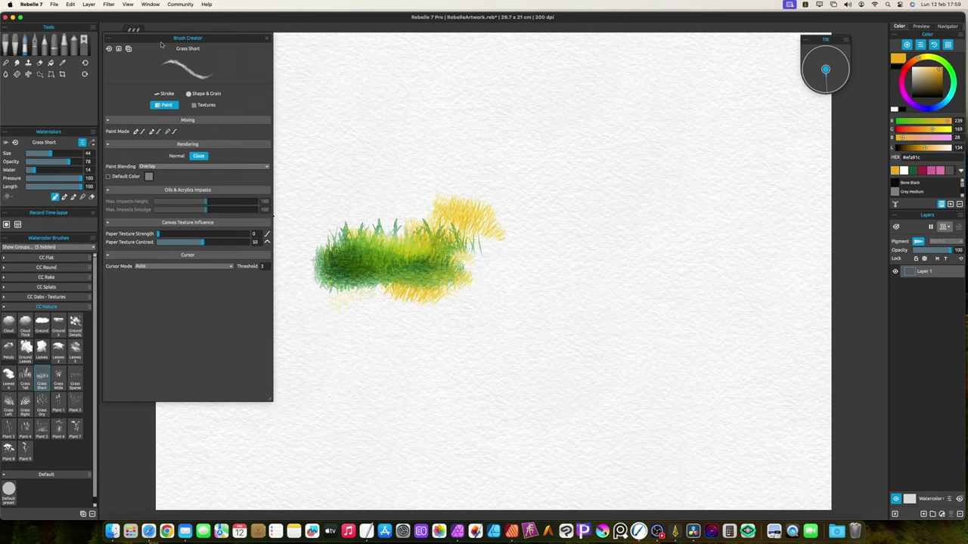
Close the Brush Creator and clear the grass samples from the layer
left_click(266, 39)
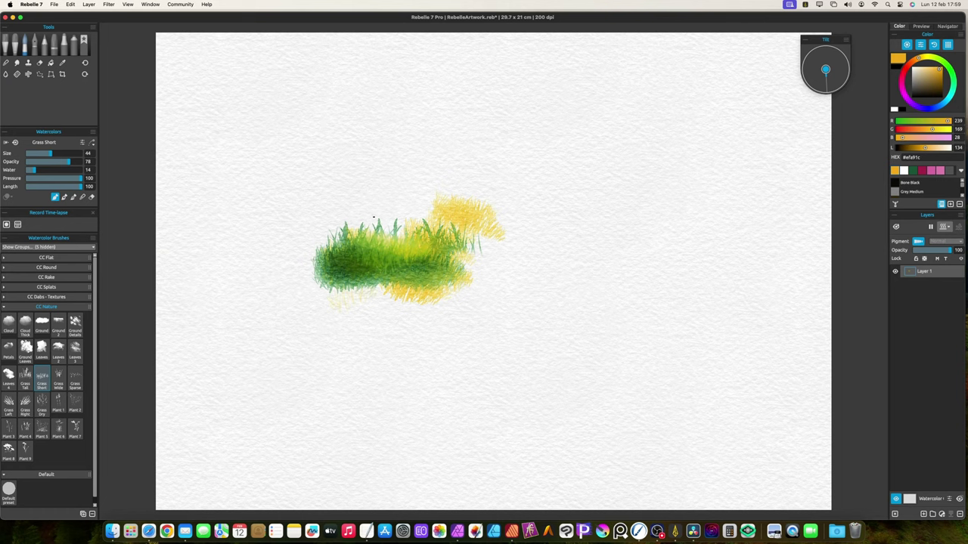
key("Delete")
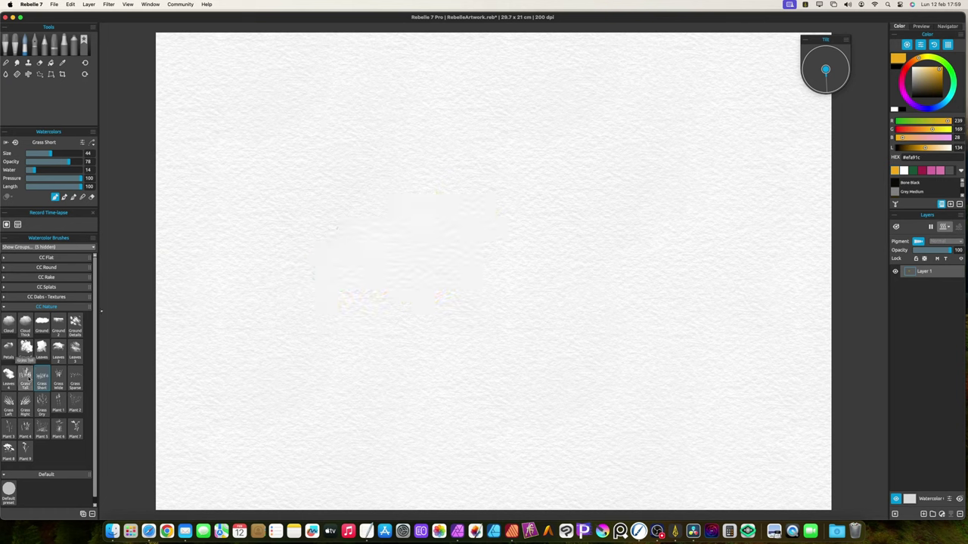
Paint a tuft with the Grass Tall brush in dark green #1b5336 and a low strip beside it with Grass Short
left_click(26, 377)
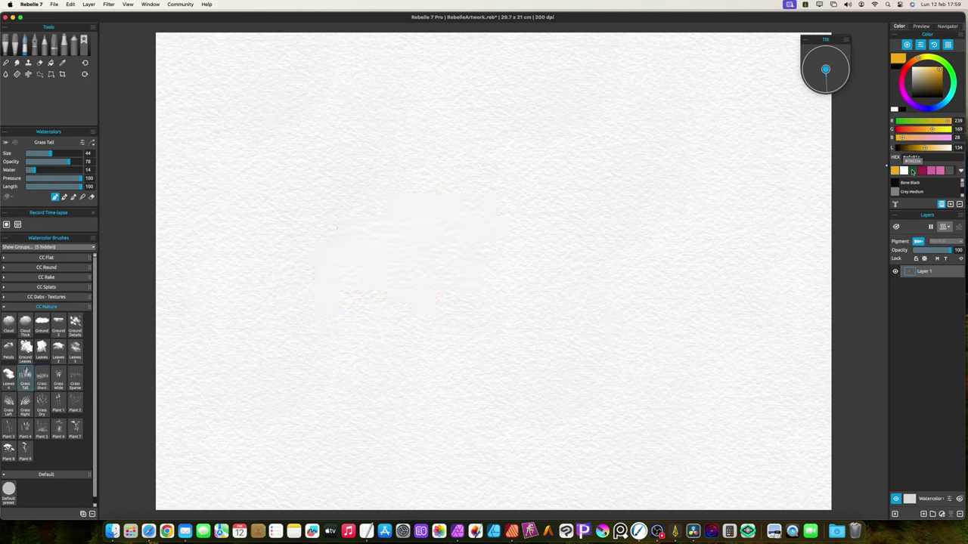
left_click(911, 171)
mouse_move(372, 236)
left_mouse_down()
mouse_move(426, 236)
mouse_move(432, 218)
mouse_move(412, 223)
left_mouse_up()
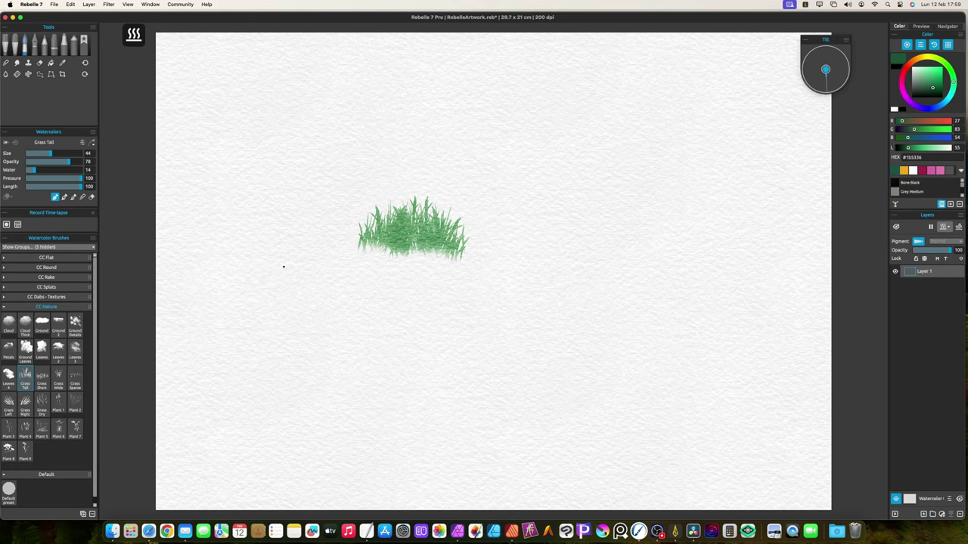
left_click(42, 375)
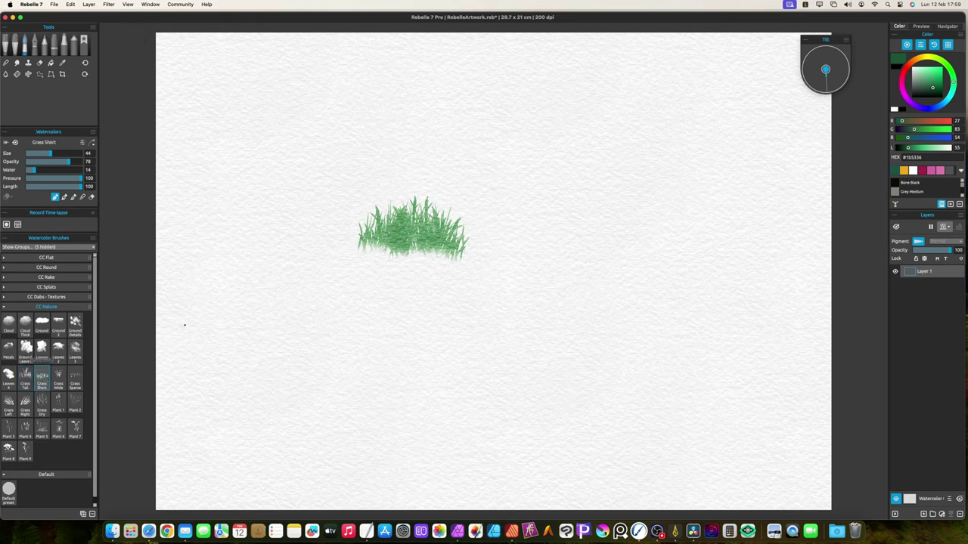
mouse_move(505, 253)
left_mouse_down()
mouse_move(477, 248)
mouse_move(570, 248)
left_mouse_up()
key("shift+d")
Paint a Grass Wide tuft beside the tall grass, and Grass Sparse strokes below it and above the short grass strip
left_click(58, 377)
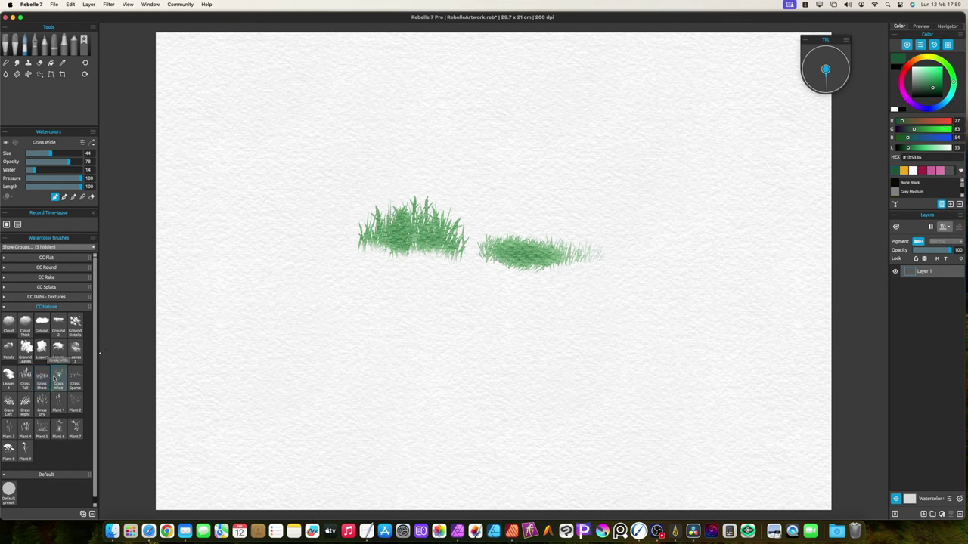
left_click_drag(232, 258, 281, 265)
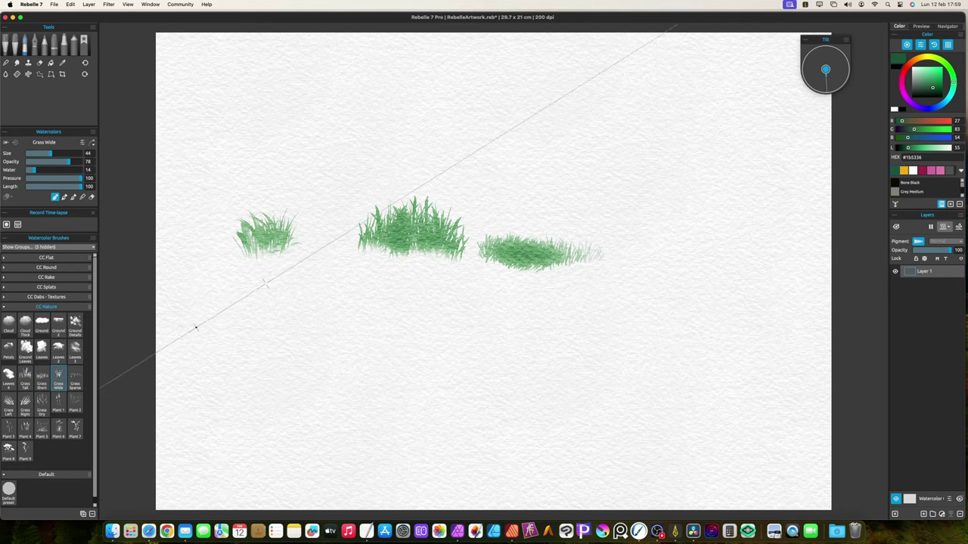
left_click(75, 382)
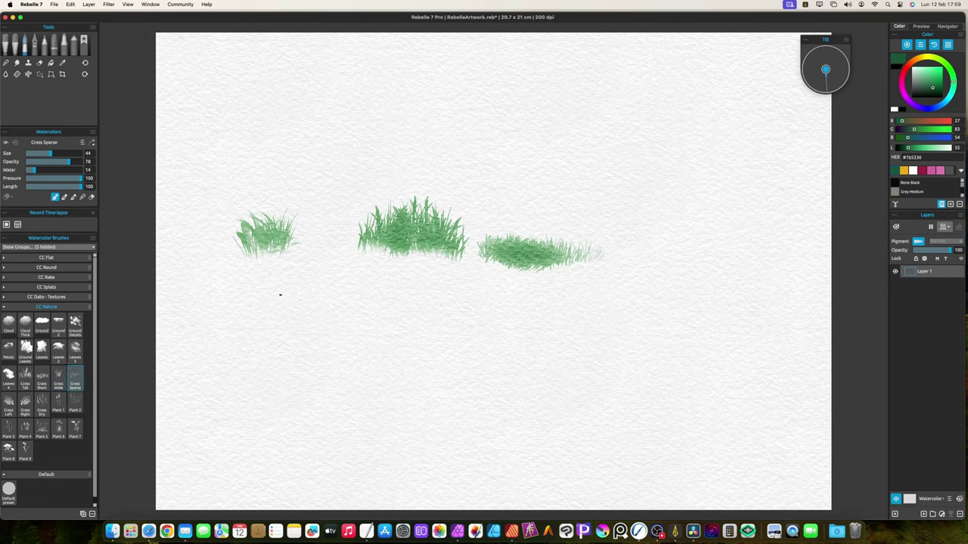
left_click_drag(281, 296, 358, 289)
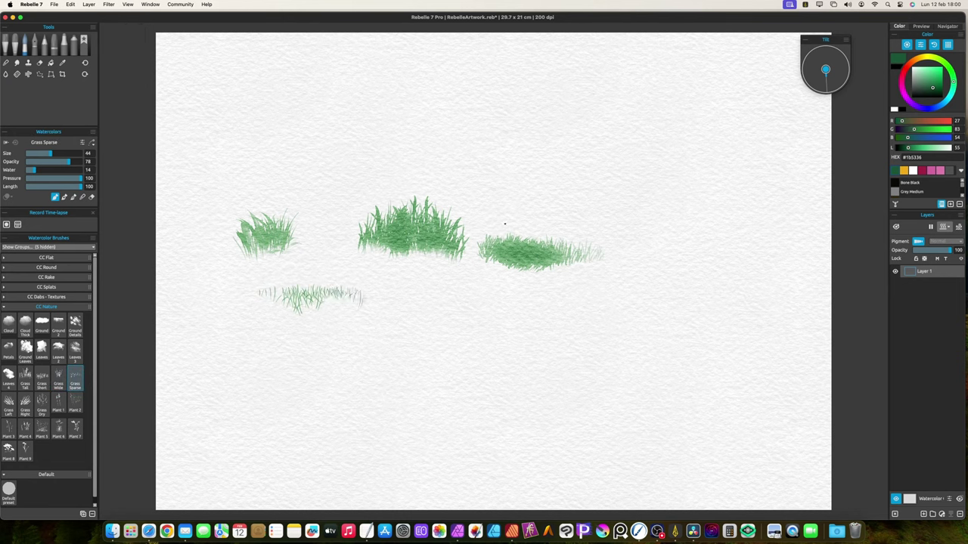
left_click_drag(504, 224, 510, 234)
key("shift+d")
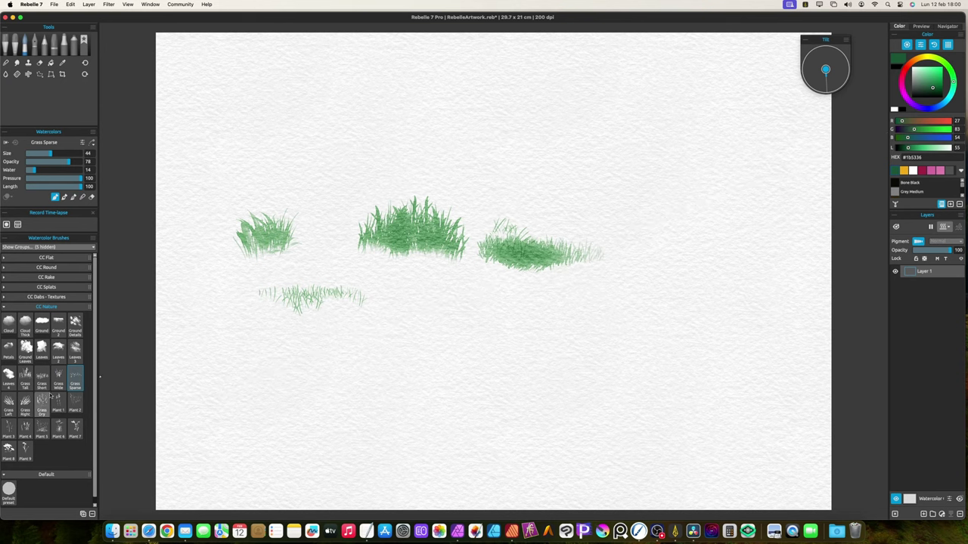
Paint separate sample patches with the Grass Left, Grass Right and Grass Dry brushes in the lower half of the paper
left_click(8, 401)
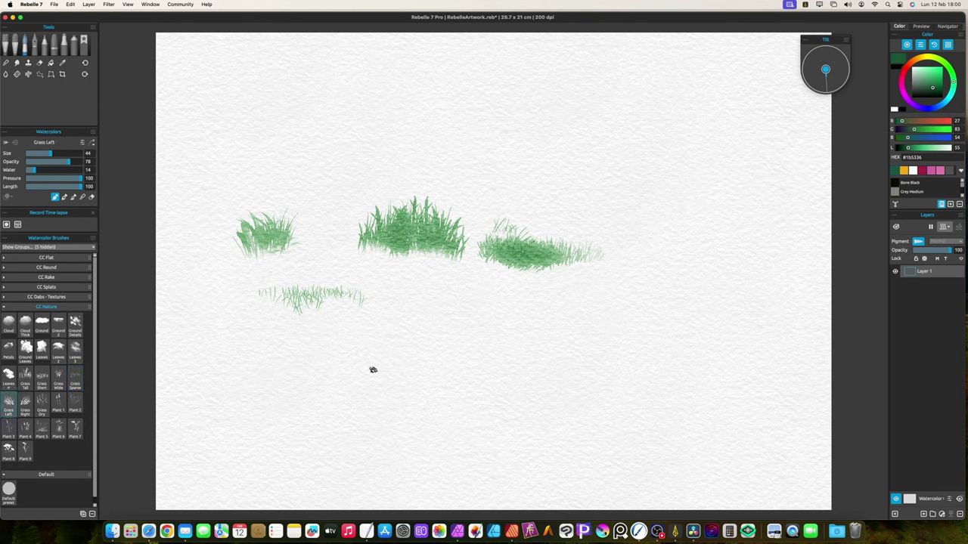
mouse_move(373, 370)
left_mouse_down()
mouse_move(435, 377)
mouse_move(469, 346)
mouse_move(462, 323)
mouse_move(440, 313)
mouse_move(425, 335)
mouse_move(518, 391)
left_mouse_up()
left_click(25, 402)
mouse_move(599, 346)
left_mouse_down()
mouse_move(635, 332)
mouse_move(588, 354)
mouse_move(588, 368)
mouse_move(643, 390)
mouse_move(670, 375)
mouse_move(656, 350)
mouse_move(672, 340)
mouse_move(654, 330)
mouse_move(676, 311)
mouse_move(607, 304)
mouse_move(543, 363)
left_mouse_up()
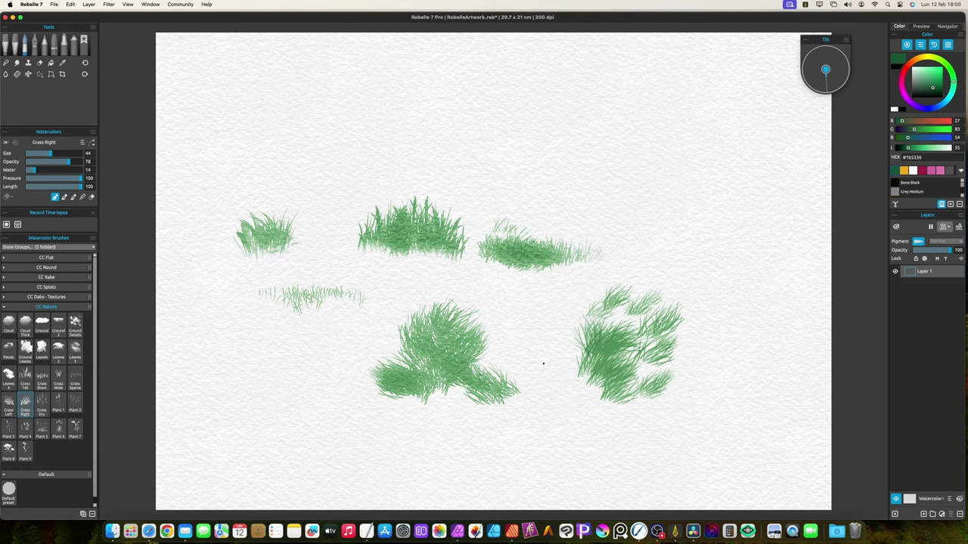
left_click(44, 406)
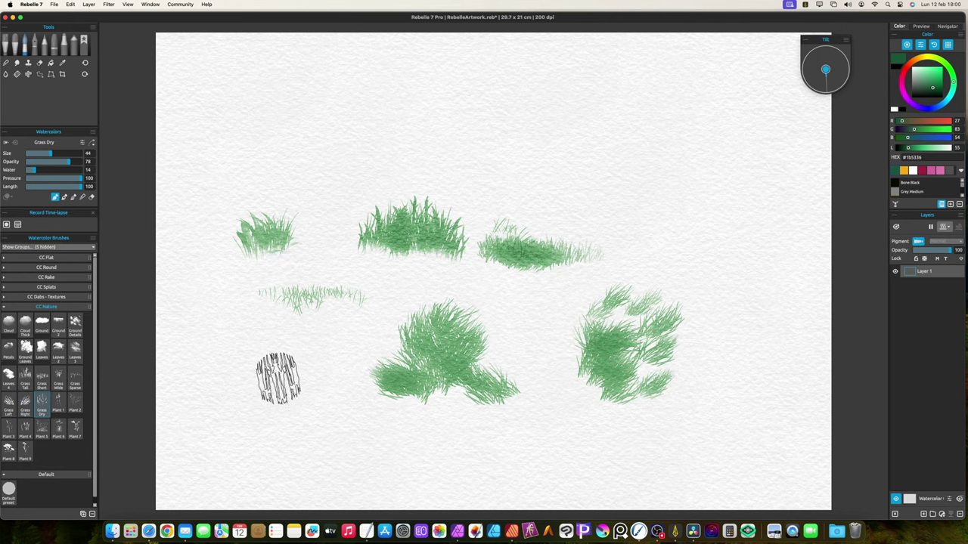
mouse_move(281, 371)
left_mouse_down()
mouse_move(306, 372)
mouse_move(309, 401)
left_mouse_up()
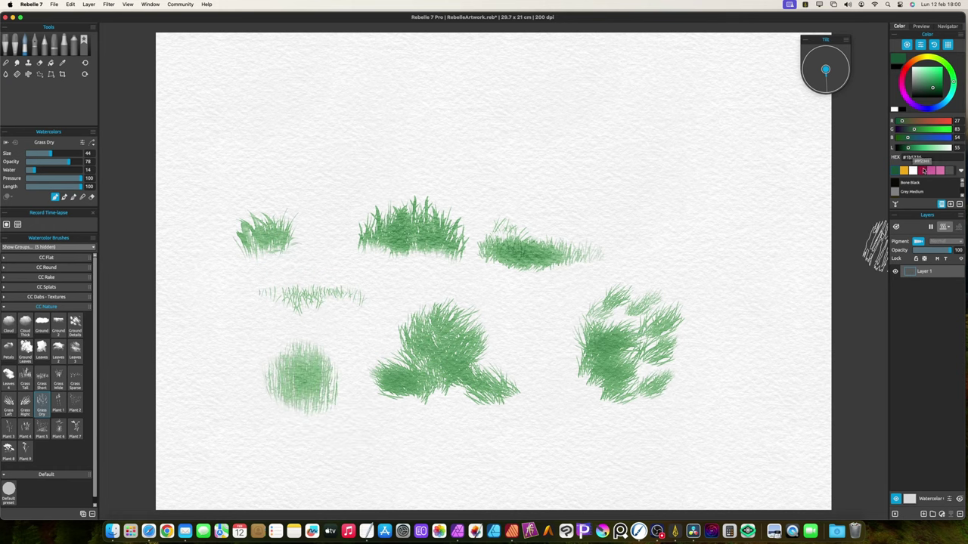
Paint flower stems above the tall grass tuft with the Plant 1 brush at size 50 in very dark green #0f2017
left_click(928, 95)
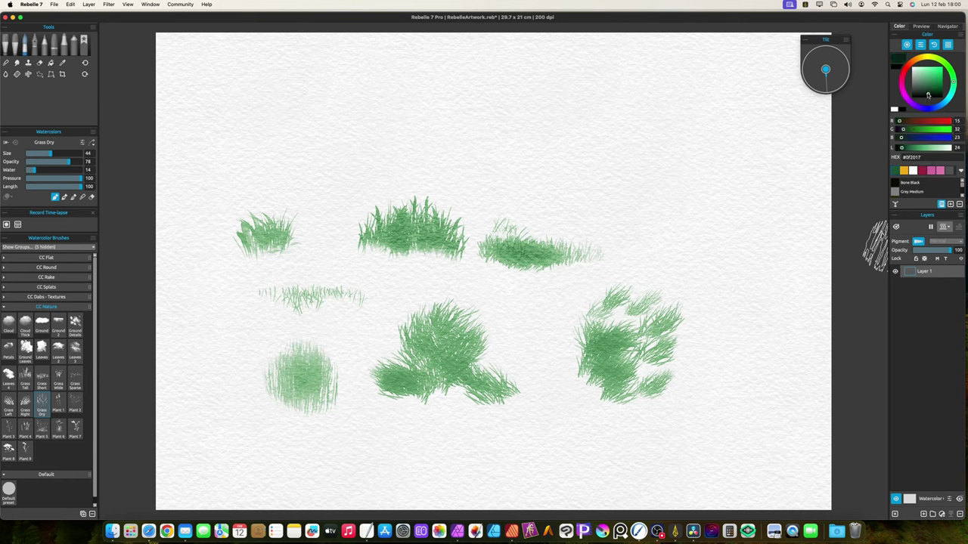
left_click(59, 404)
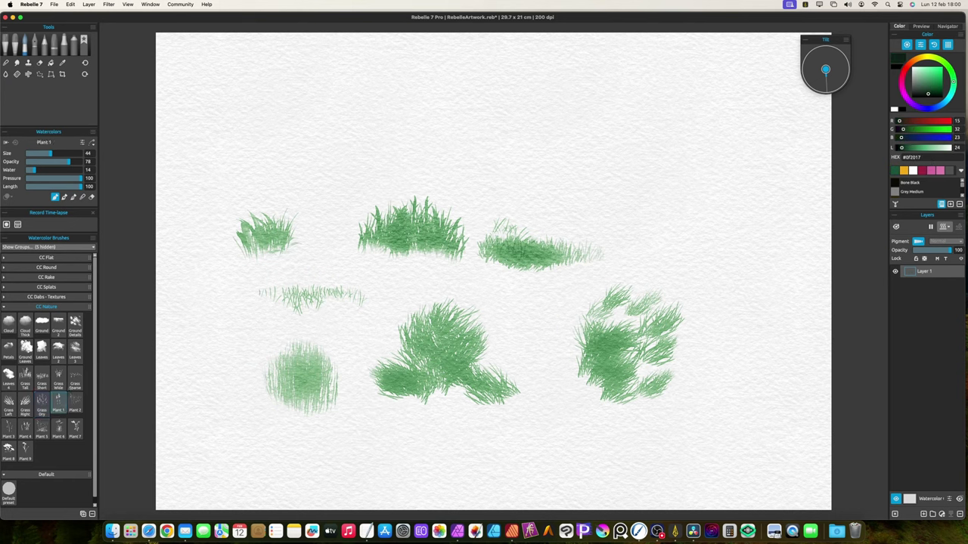
mouse_move(386, 209)
left_mouse_down()
mouse_move(410, 204)
mouse_move(402, 194)
mouse_move(422, 197)
mouse_move(403, 203)
left_mouse_up()
key("super+z")
left_click(407, 199)
left_click(386, 197)
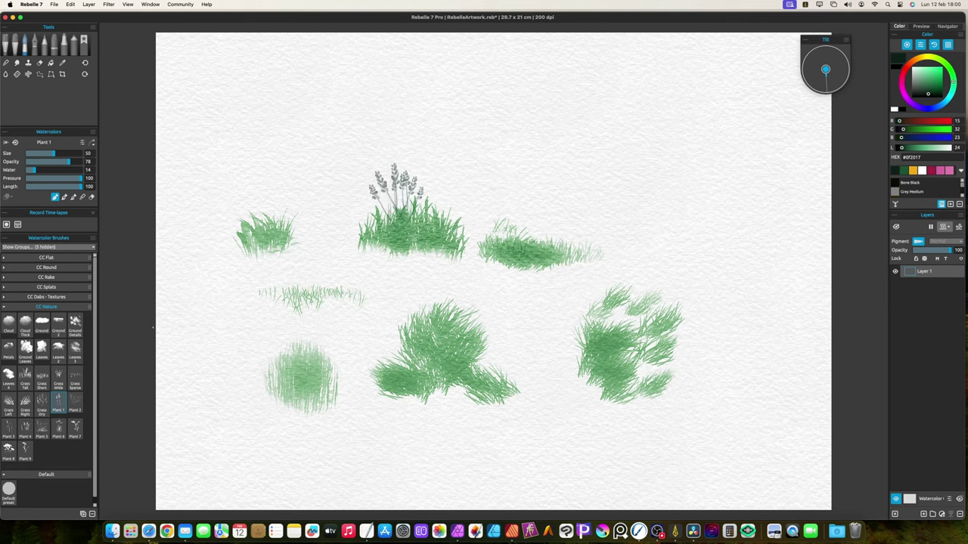
Paint Plant 2 stems over the short grass strip and Plant 3 stems over the wide grass tuft
left_click(75, 403)
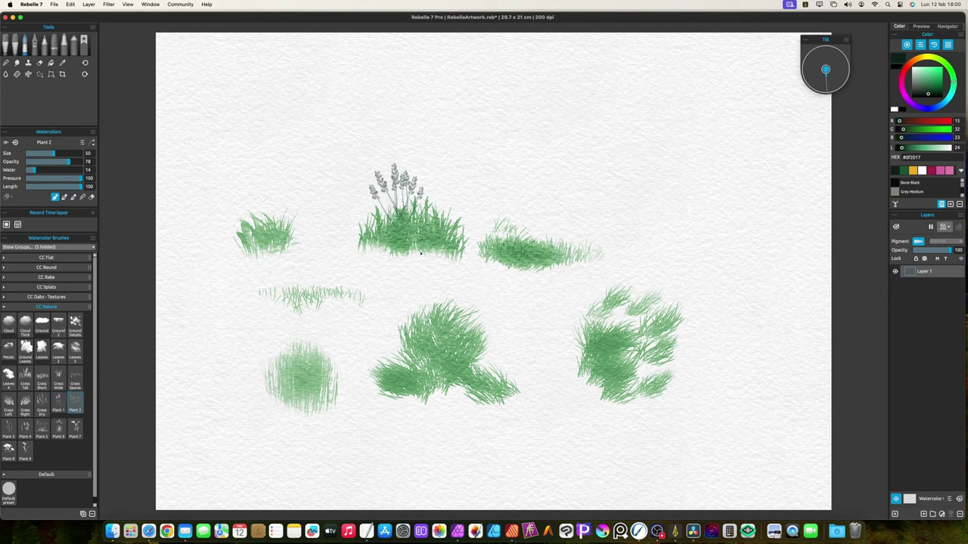
mouse_move(517, 234)
left_mouse_down()
mouse_move(545, 214)
mouse_move(540, 227)
left_mouse_up()
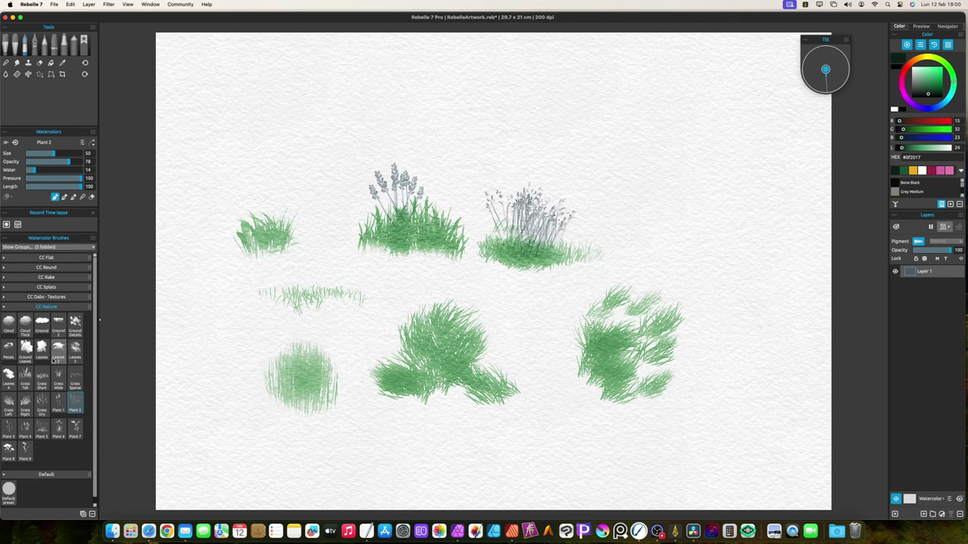
left_click(8, 430)
left_click_drag(267, 236, 271, 189)
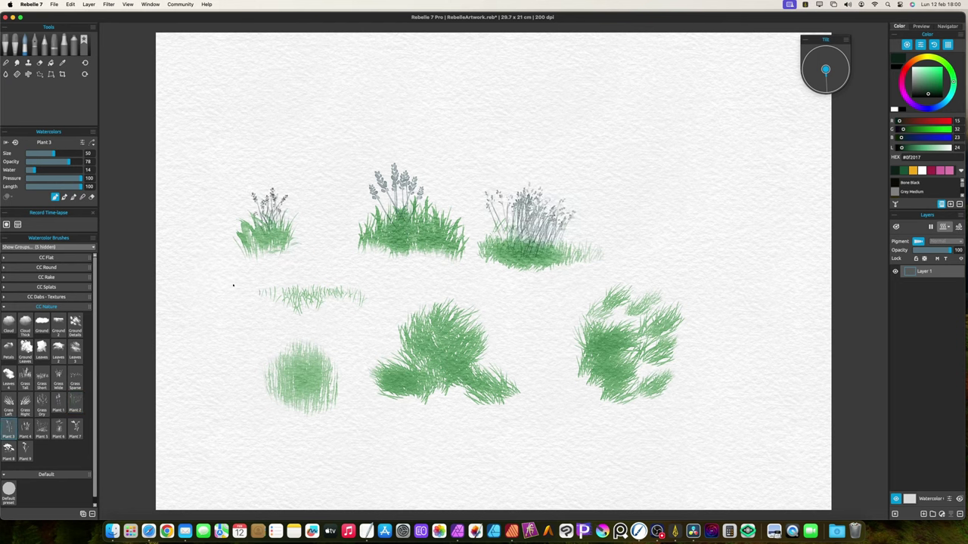
Add Plant 4 to the Grass Right patch, Plant 5 to the sparse grass and Plant 6 to the dry grass patch
left_click(25, 427)
left_click_drag(635, 317, 646, 281)
left_click(42, 428)
left_click_drag(311, 306, 327, 304)
left_click(58, 428)
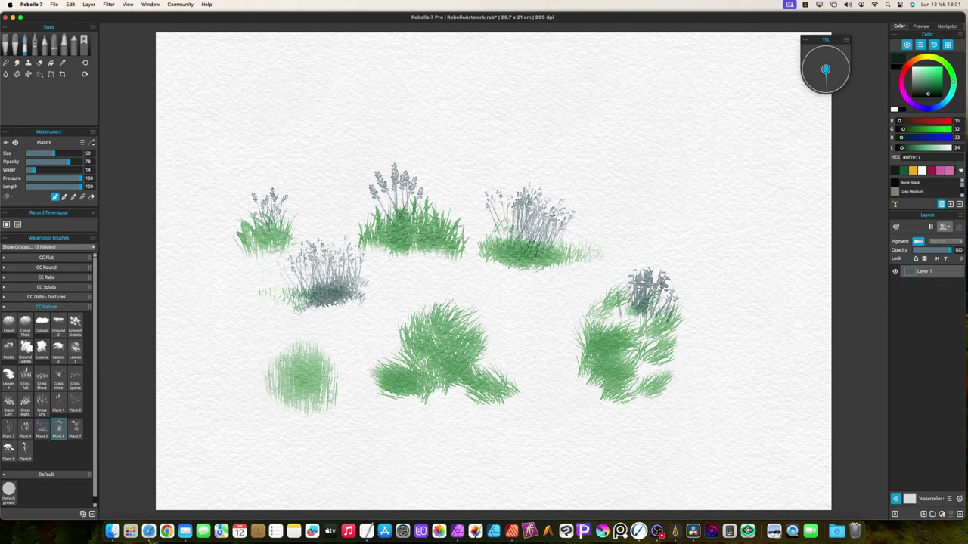
mouse_move(281, 363)
left_mouse_down()
mouse_move(271, 340)
mouse_move(325, 332)
mouse_move(306, 355)
left_mouse_up()
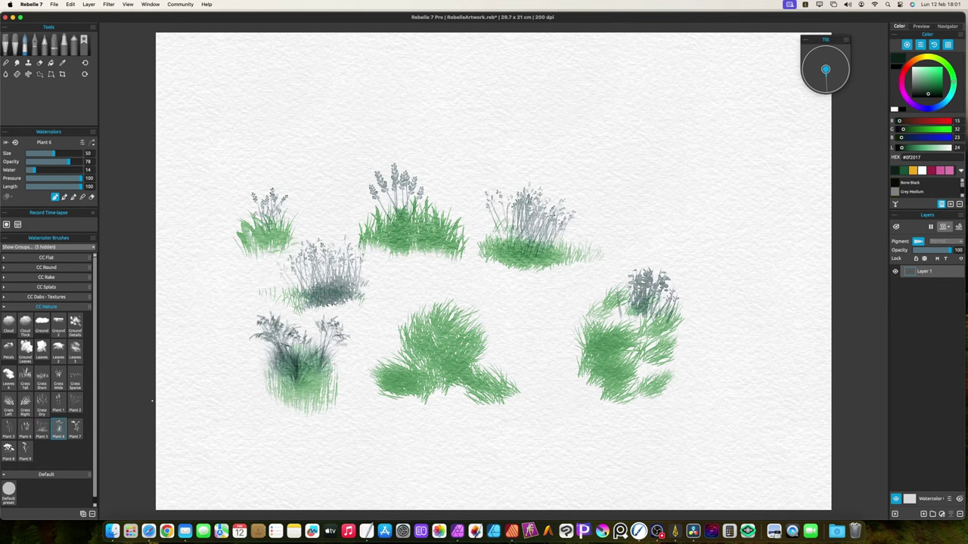
Paint Plant 7 over the Grass Left patch, Plant 8 below the dry grass and Plant 9 beside the short grass strip
left_click(76, 428)
mouse_move(435, 333)
left_mouse_down()
mouse_move(437, 317)
mouse_move(438, 333)
mouse_move(503, 325)
left_mouse_up()
left_click(8, 449)
left_click_drag(248, 420, 249, 425)
left_click(26, 450)
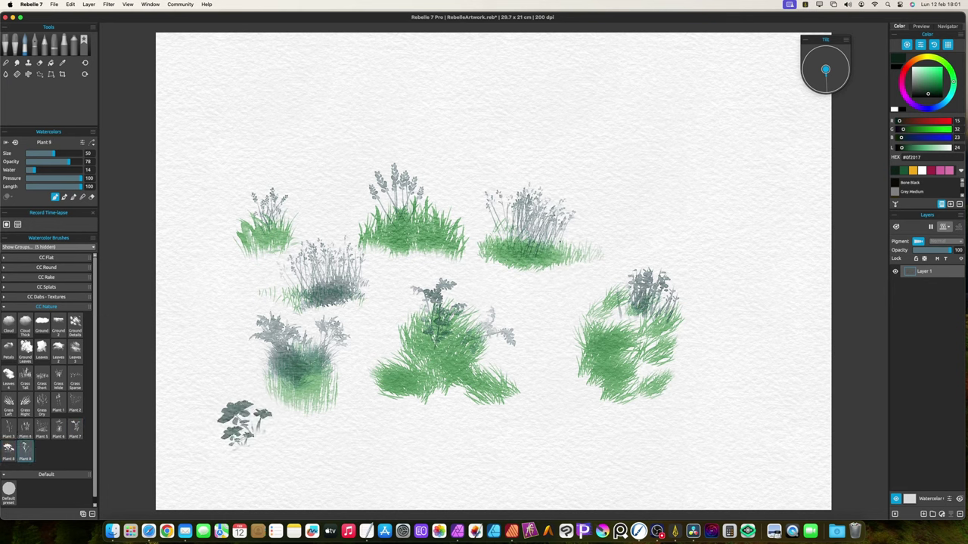
left_click_drag(564, 240, 616, 242)
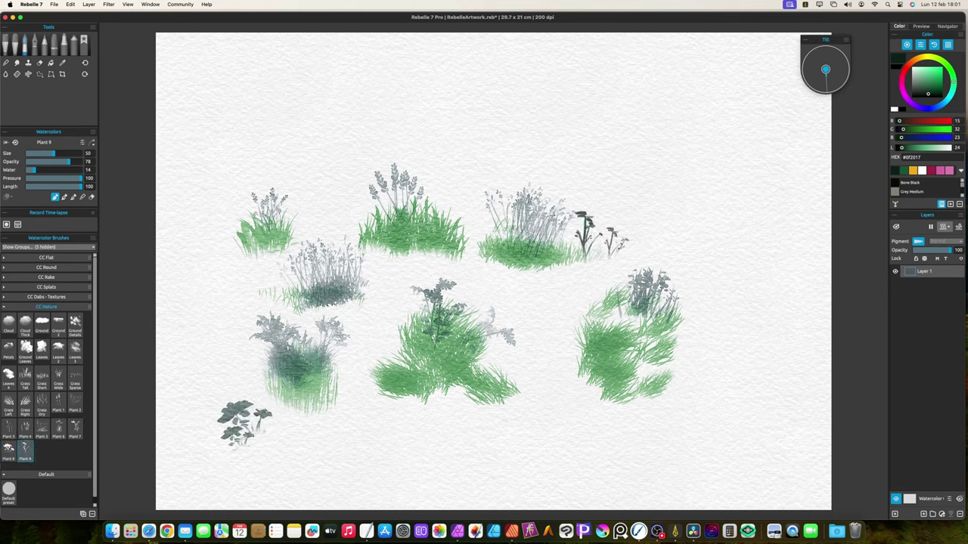
Switch to Oils & Acrylics and stamp several dark Plant 8 clumps below the central grass patch
left_click(6, 44)
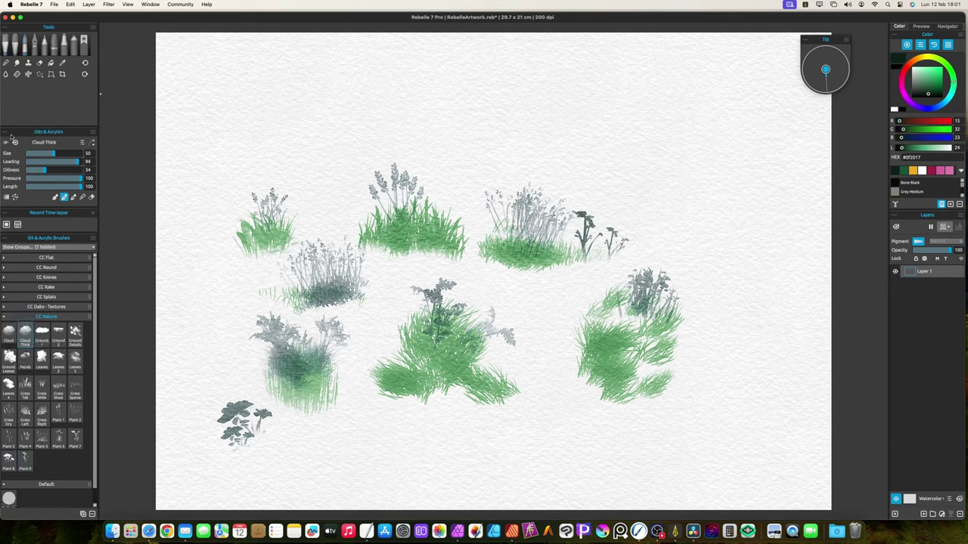
left_click(9, 460)
left_click(343, 425)
left_click(379, 431)
left_click(431, 402)
left_click(428, 445)
left_click(390, 446)
Paint dark oil Grass Left strokes beside the dry grass patch and blend in light green #86b991 picked from that patch
left_click(25, 414)
mouse_move(216, 342)
left_mouse_down()
mouse_move(259, 369)
mouse_move(223, 340)
left_mouse_up()
left_click(312, 382, "alt")
Paint a large patch with the Pastels Grass Left brush at size 70 in dark green #29473b, overlaid with light green #7cb487
left_click(54, 46)
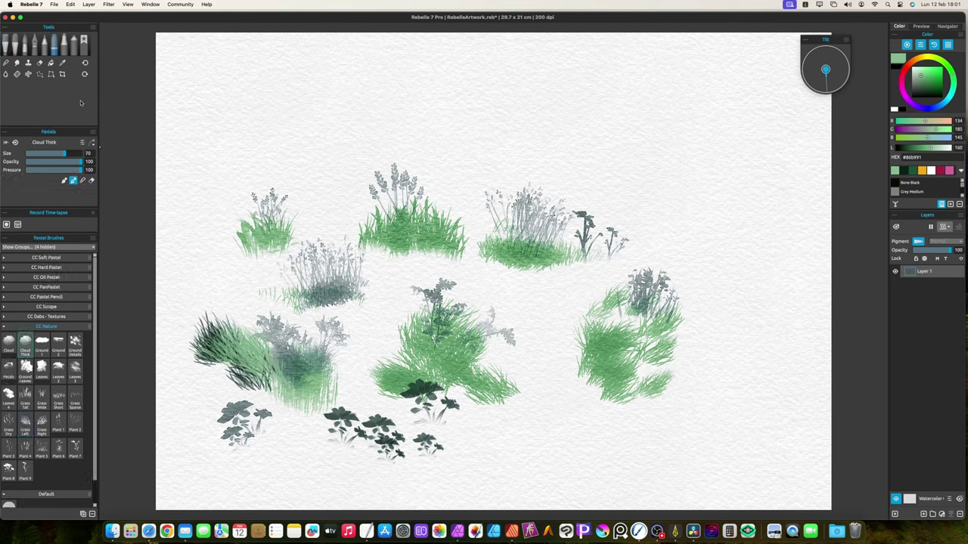
left_click(25, 422)
left_click(417, 392, "alt")
left_click_drag(722, 228, 640, 184)
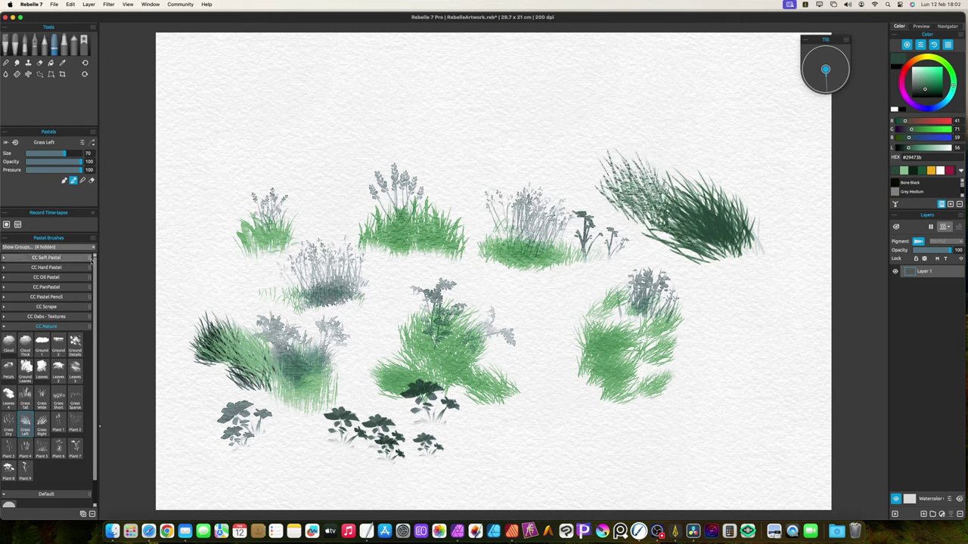
left_click(261, 234, "alt")
mouse_move(685, 192)
left_mouse_down()
mouse_move(696, 196)
mouse_move(678, 188)
mouse_move(654, 238)
mouse_move(626, 231)
left_mouse_up()
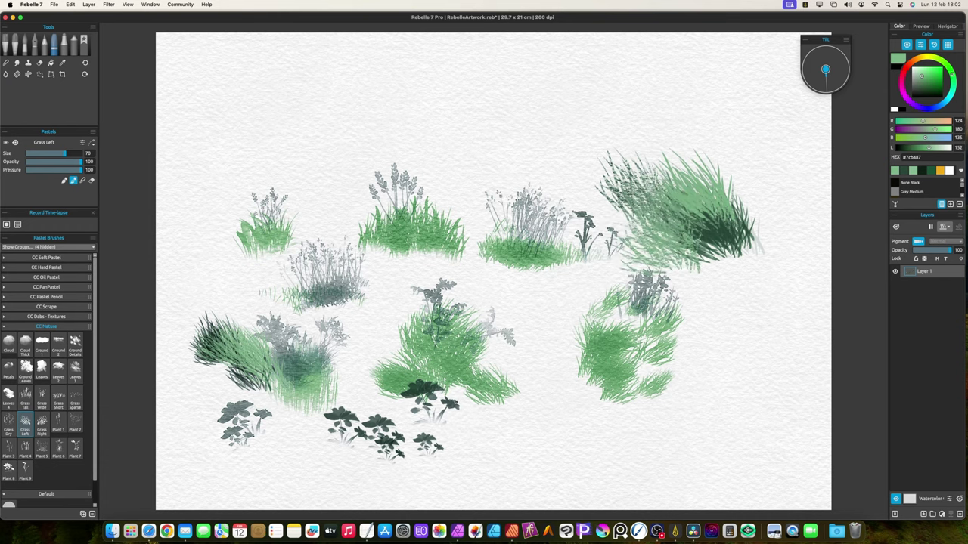